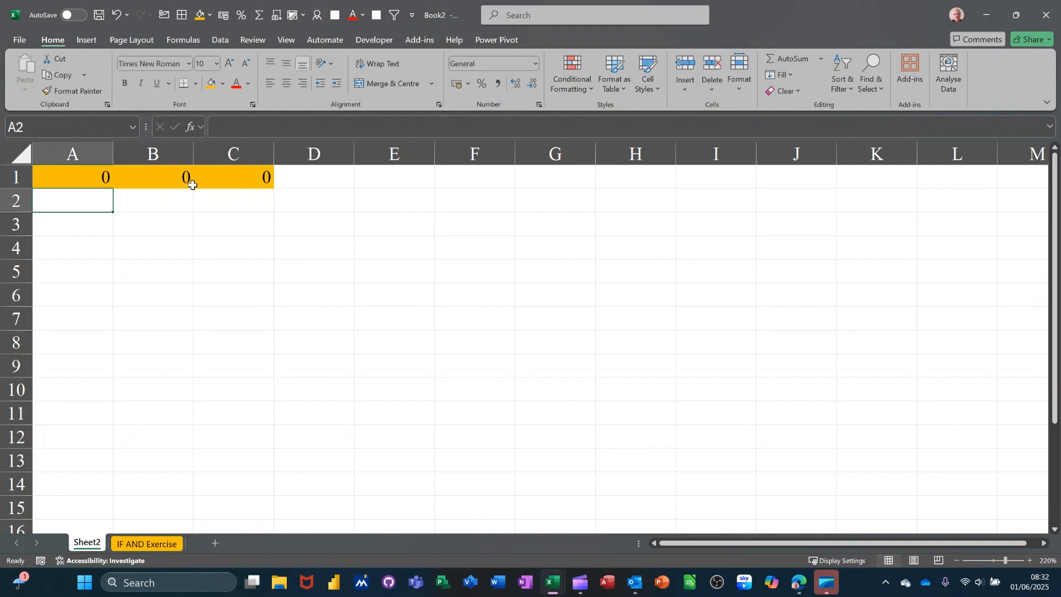
- Enter the formula =AND(A1=0,B1=0,C1=0) in cell B3
click(88, 184)
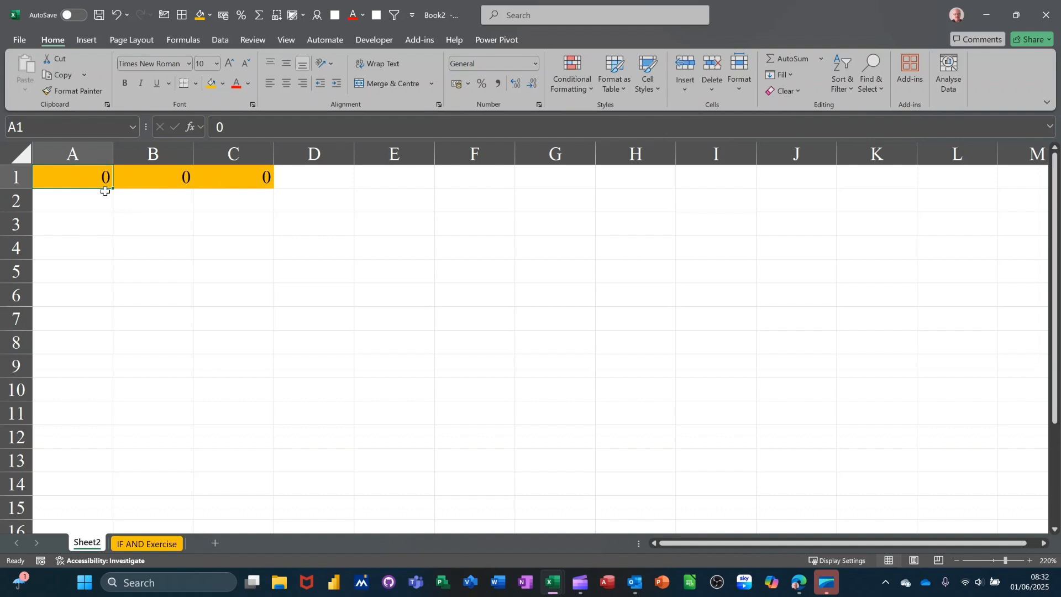
click(142, 225)
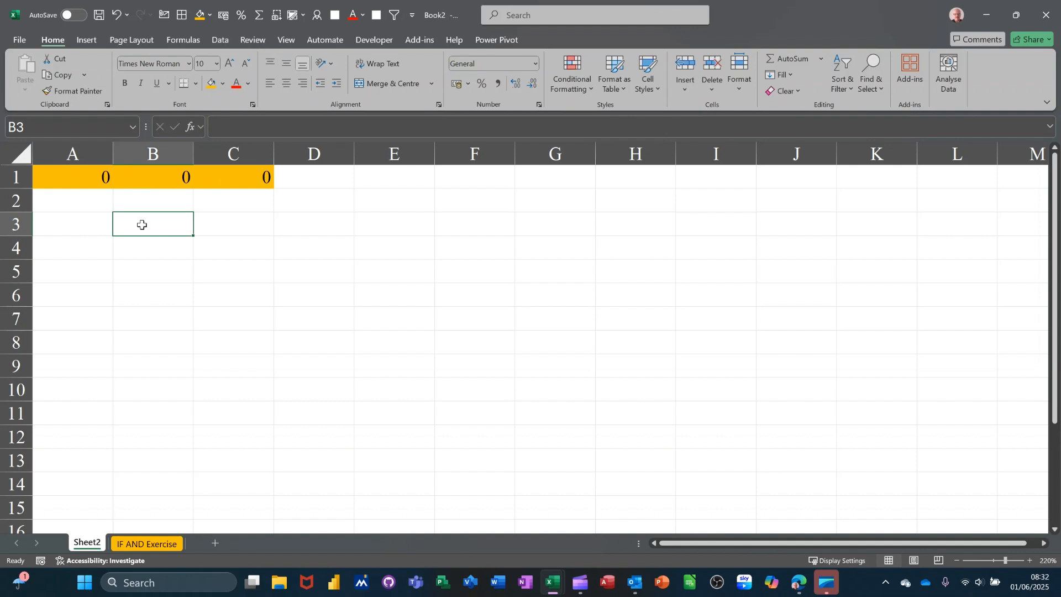
text(=and)
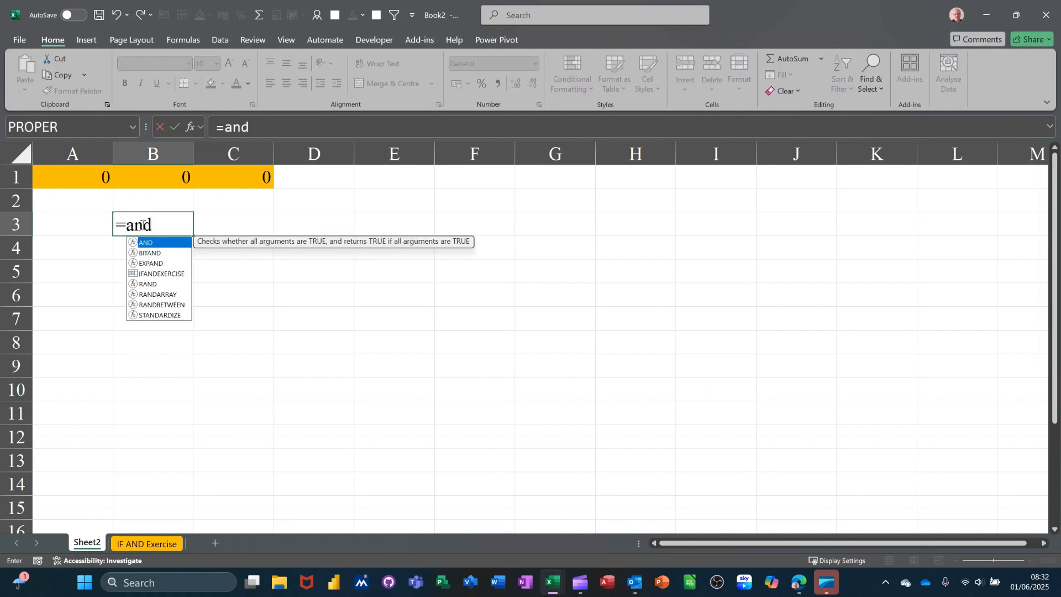
text(()
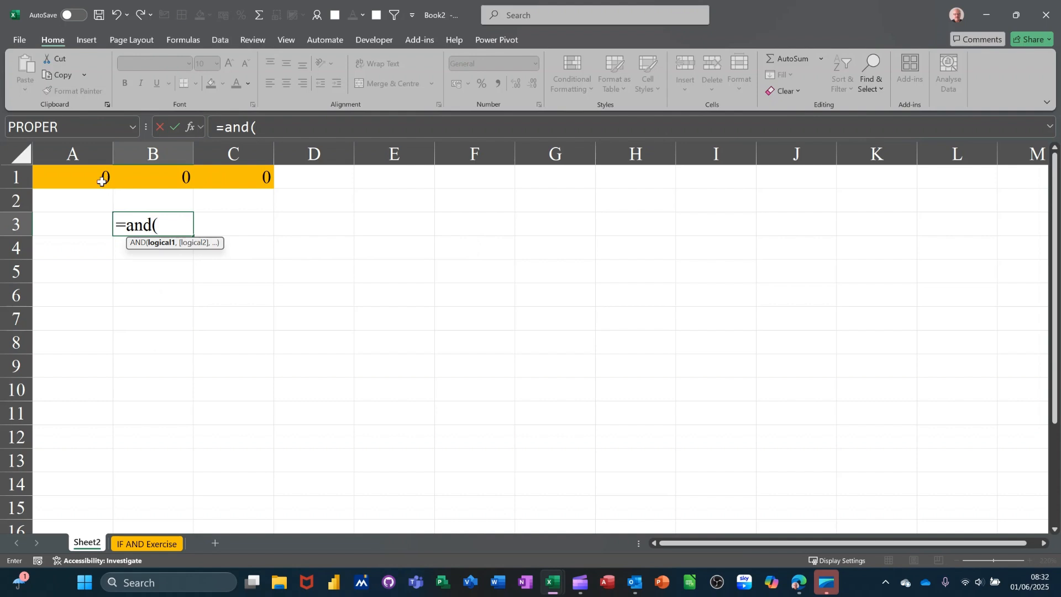
click(72, 179)
text(=0,)
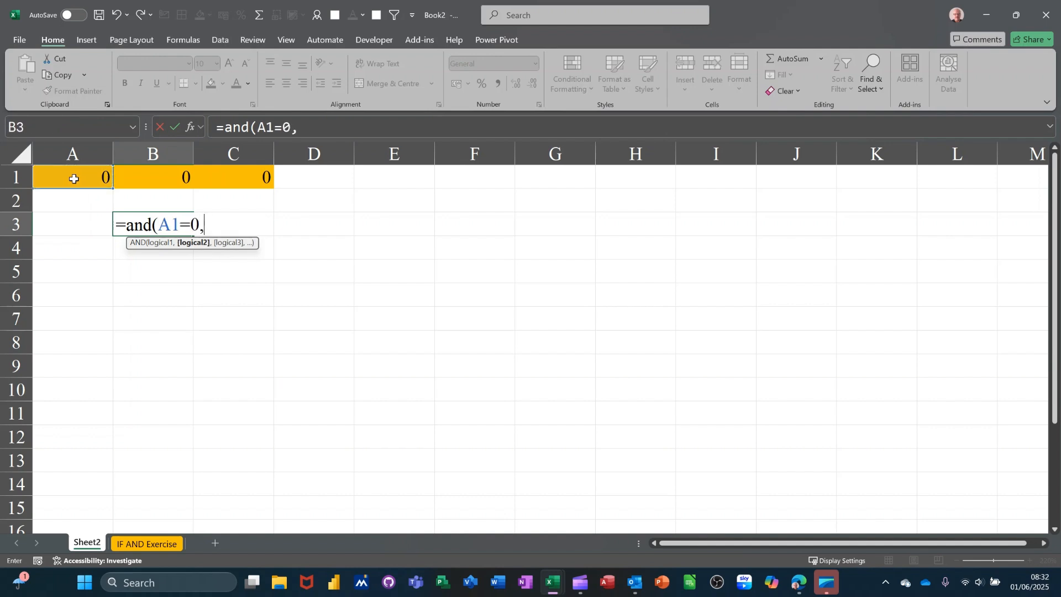
click(140, 177)
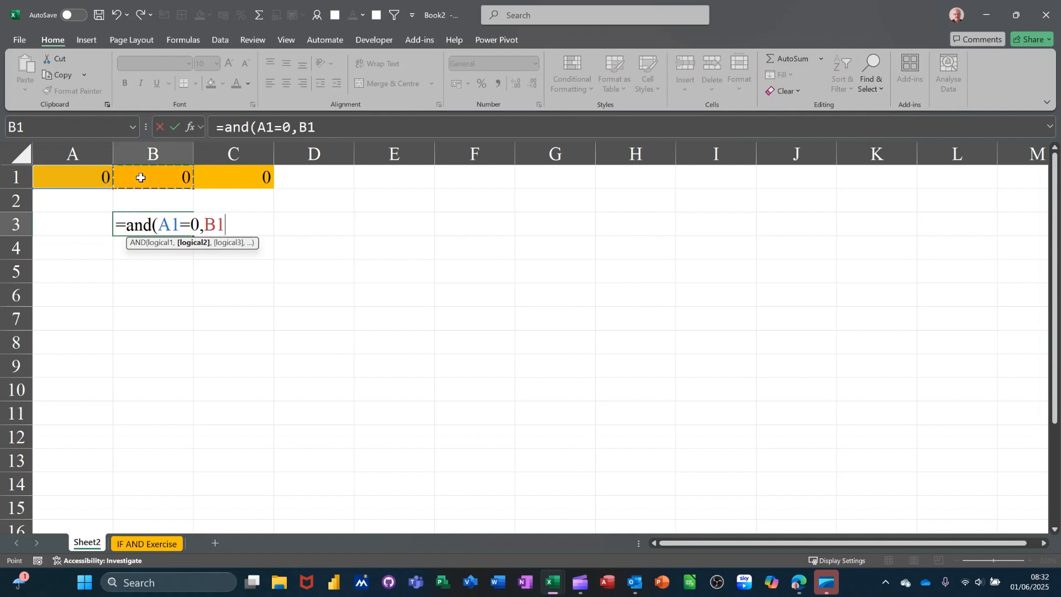
text(=0,)
click(232, 179)
text(=0,C1=0)
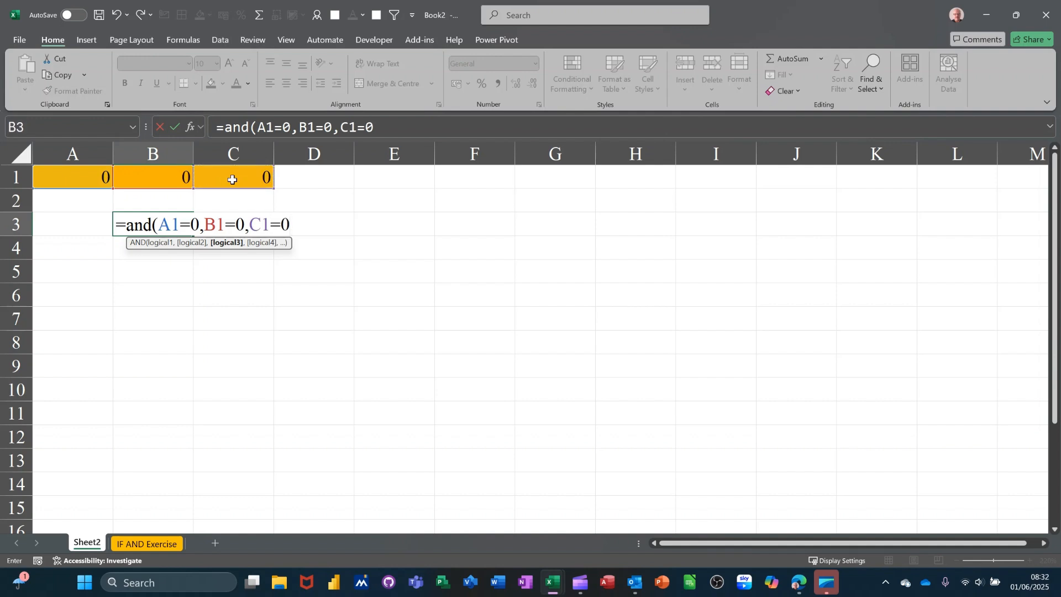
text())
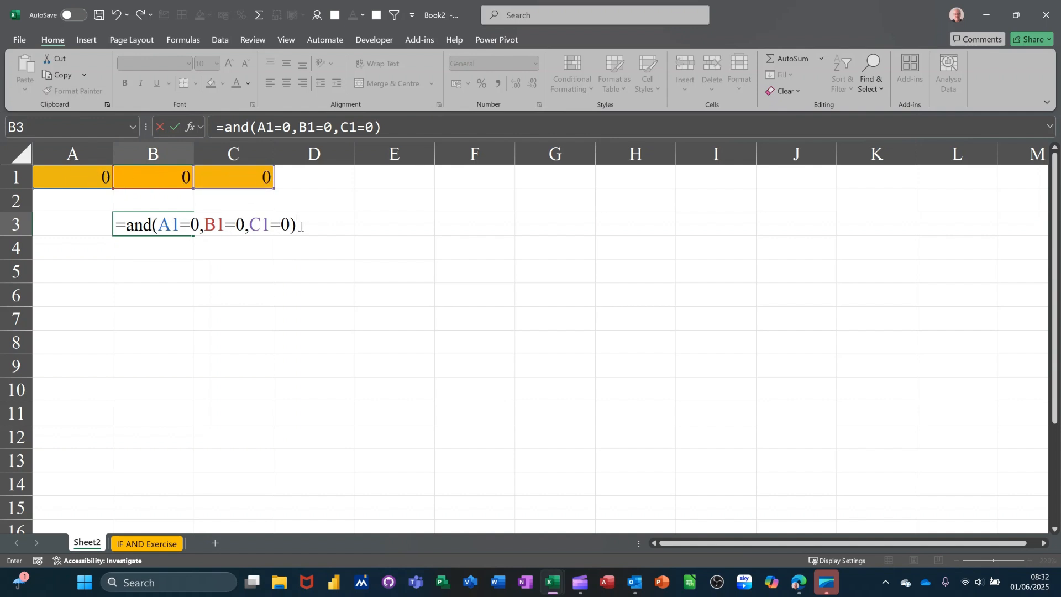
click(175, 126)
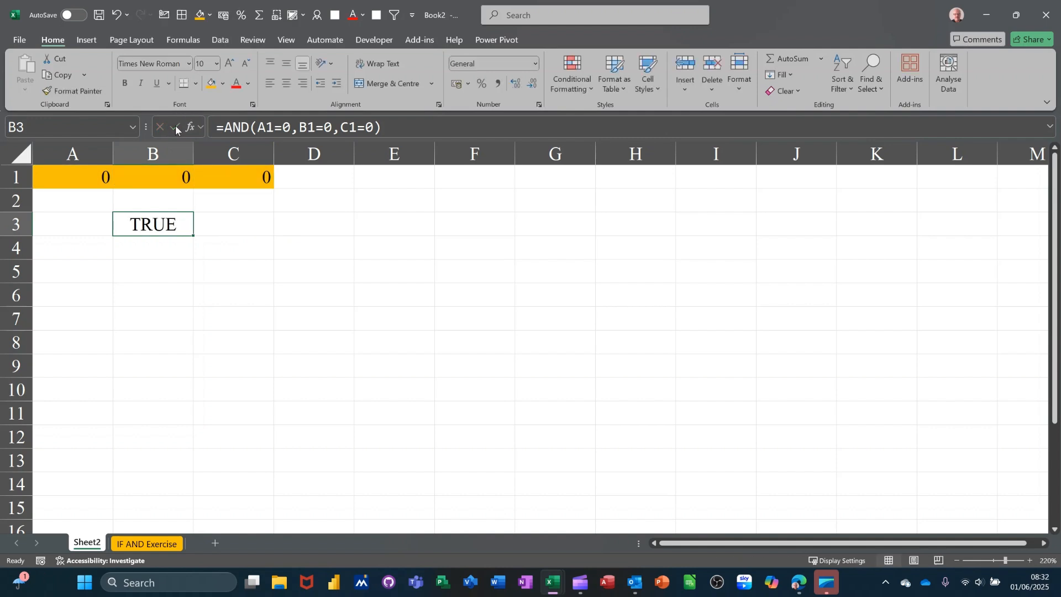
- Test the AND formula in B3 by setting B1 to 1, and set B1 back to 0
click(163, 184)
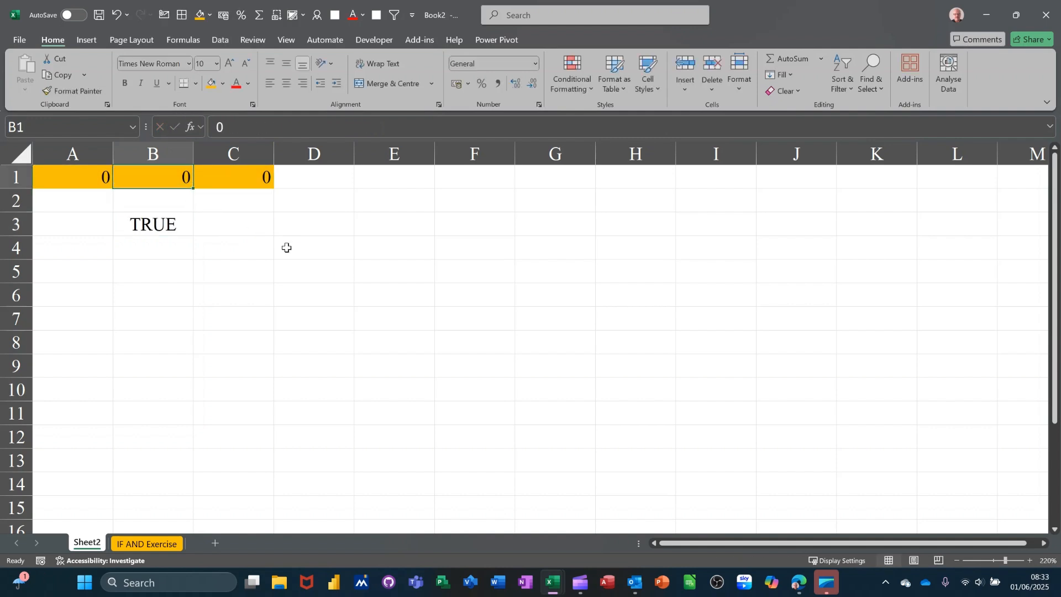
text(1)
click(280, 247)
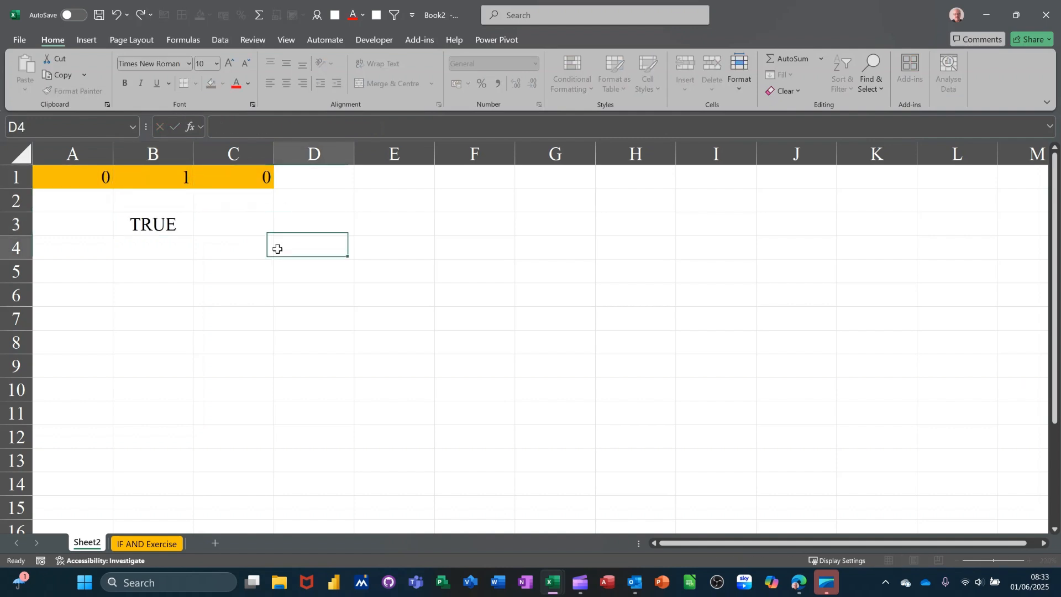
click(154, 227)
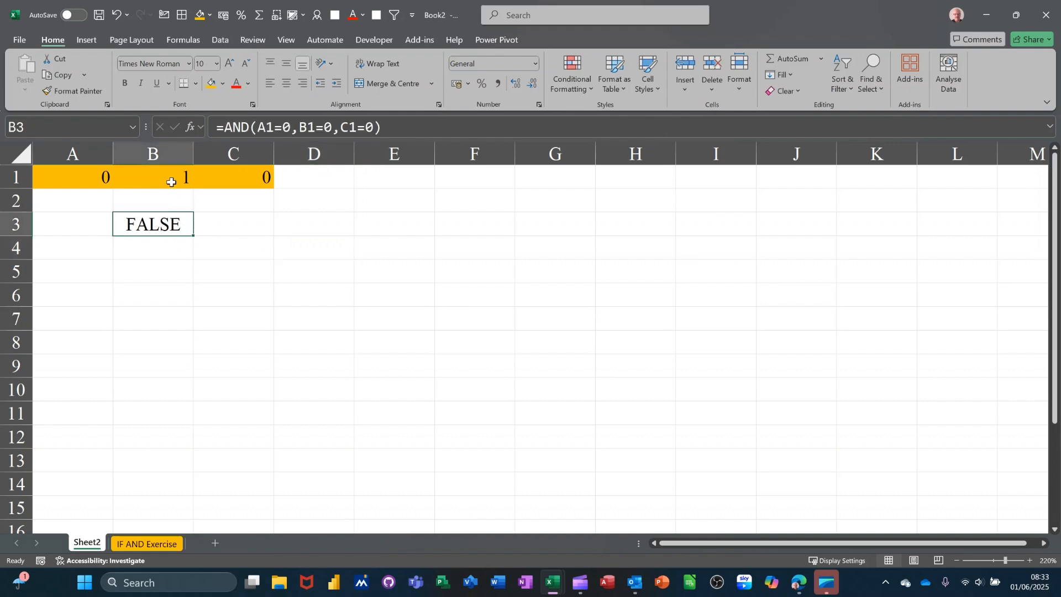
click(172, 182)
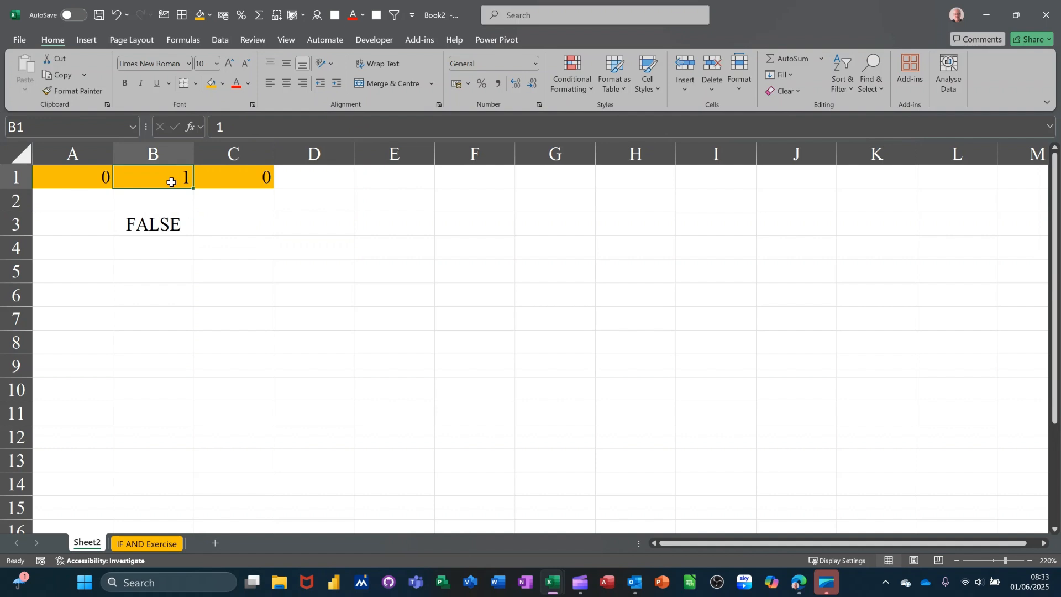
text(0)
click(162, 231)
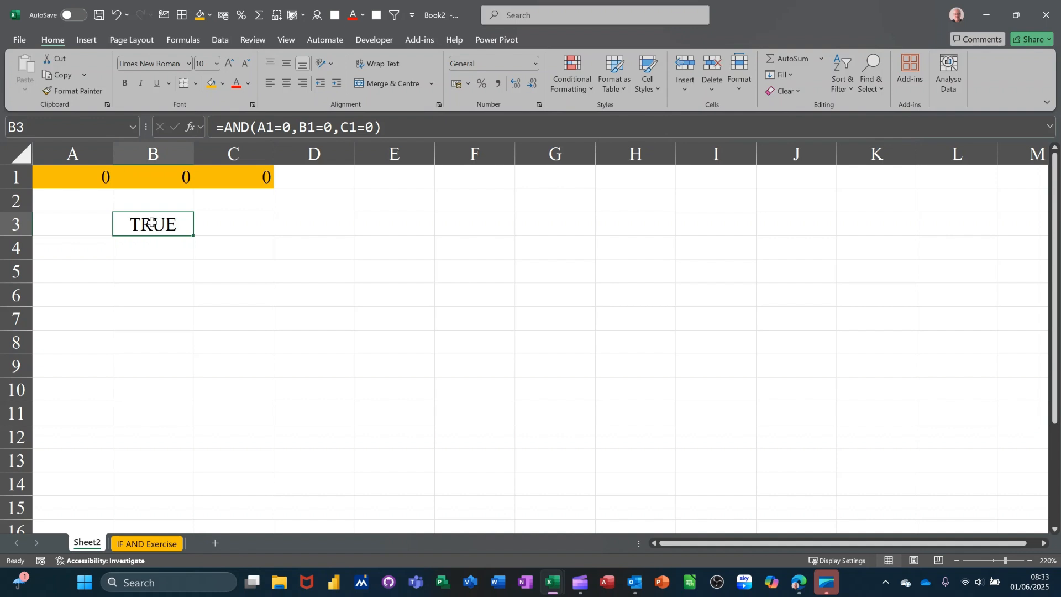
- Replace the formula in B3 with =OR(A1=0,B1=0,C1=0)
text(=)
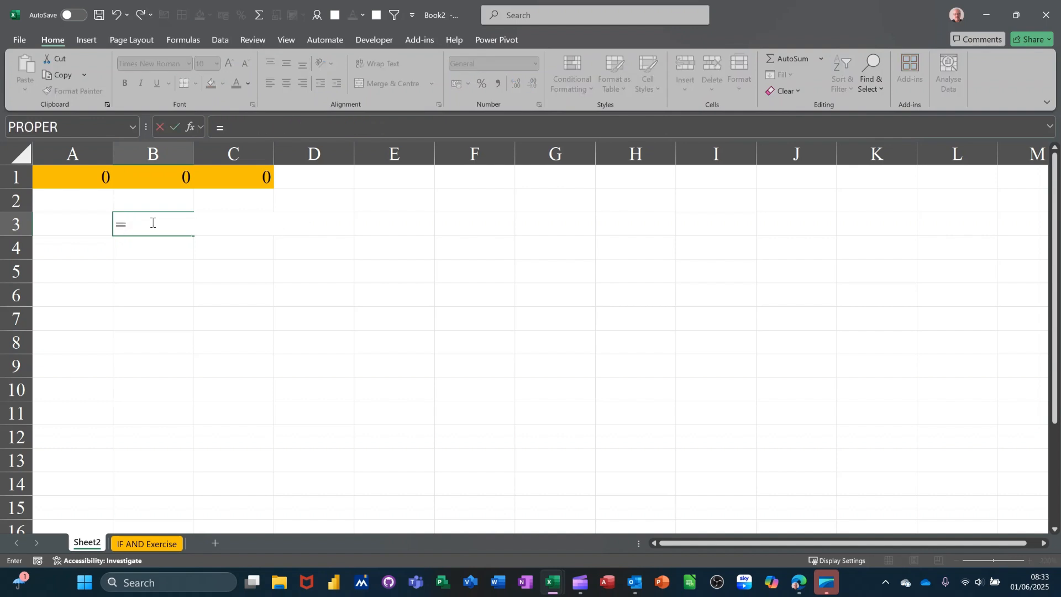
text(or()
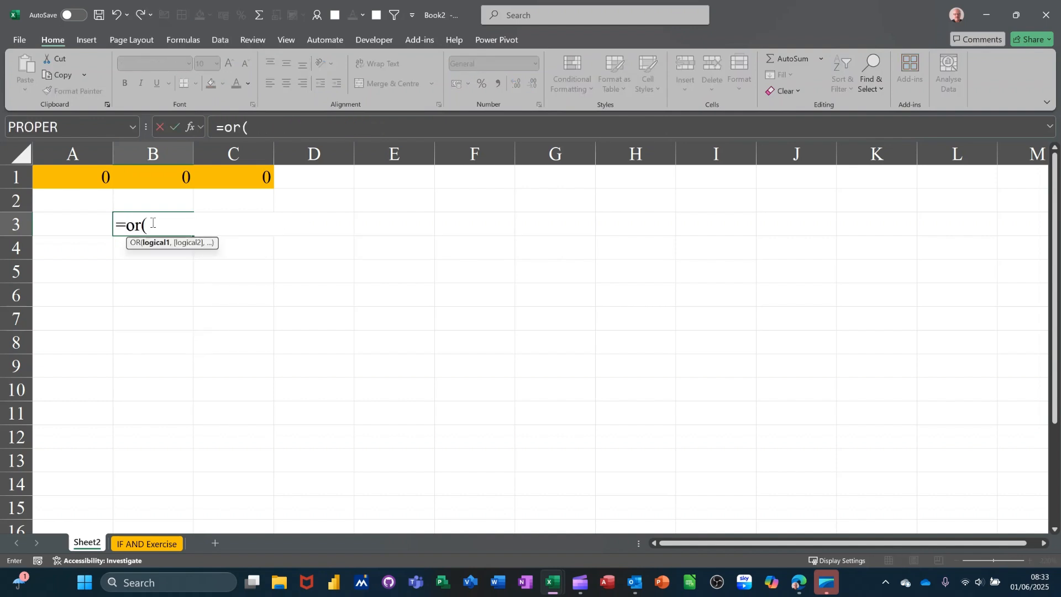
click(84, 181)
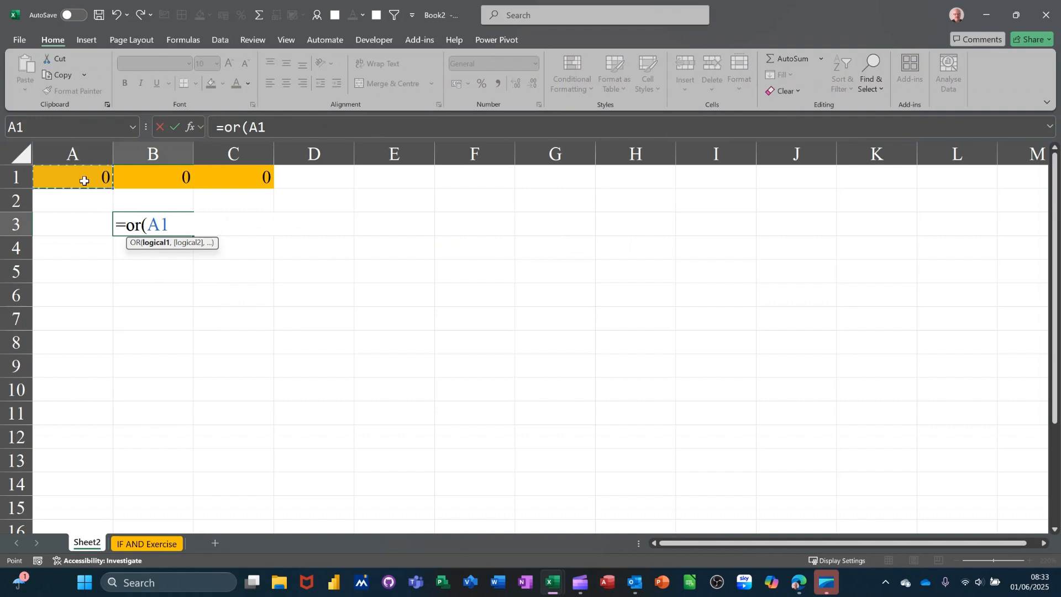
text(=0,)
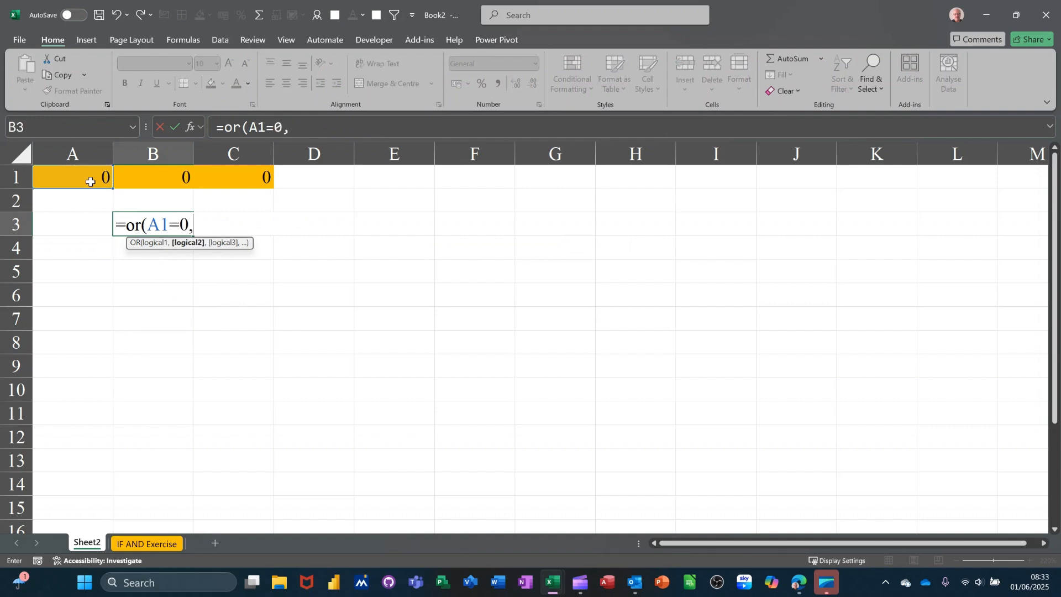
click(137, 178)
text(=0,)
click(220, 184)
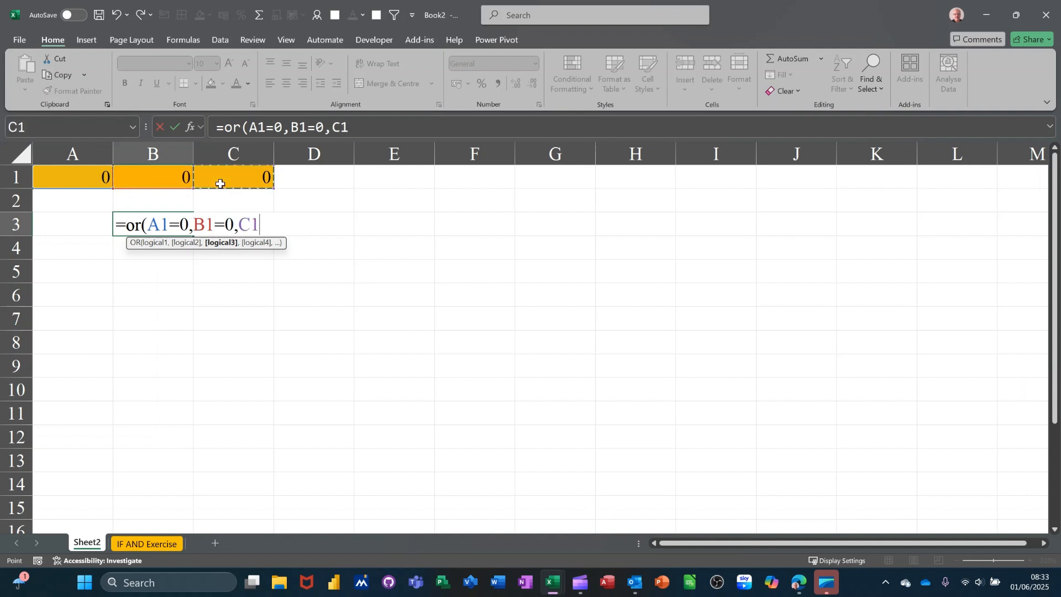
text(=0)
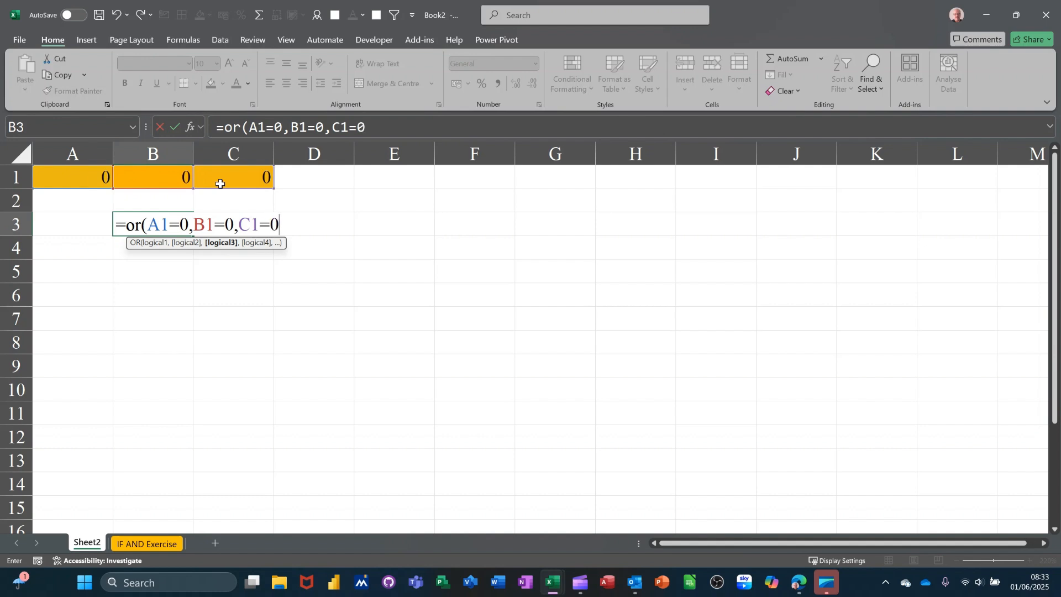
text())
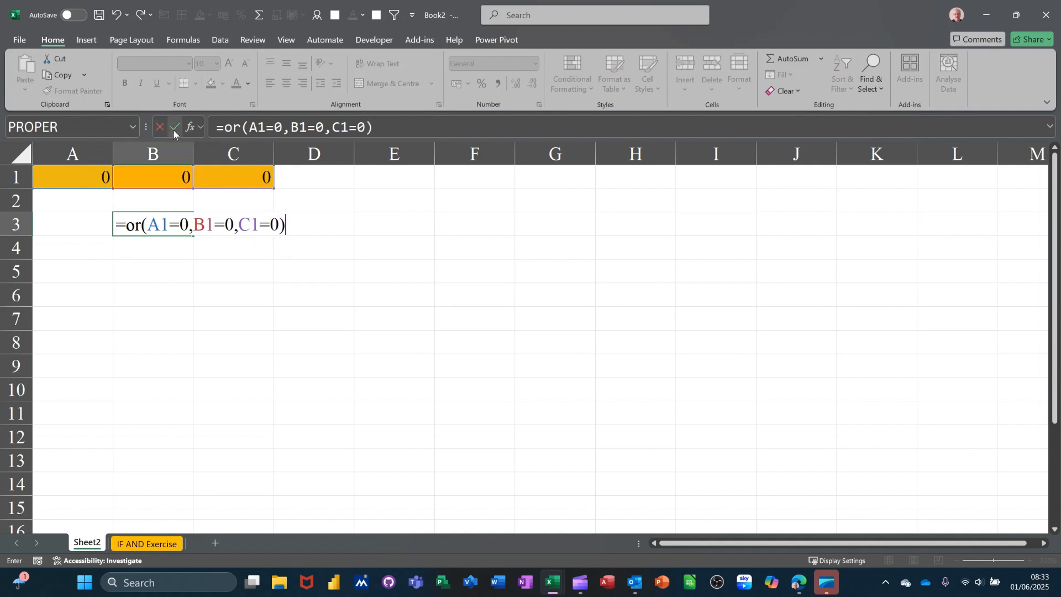
click(174, 129)
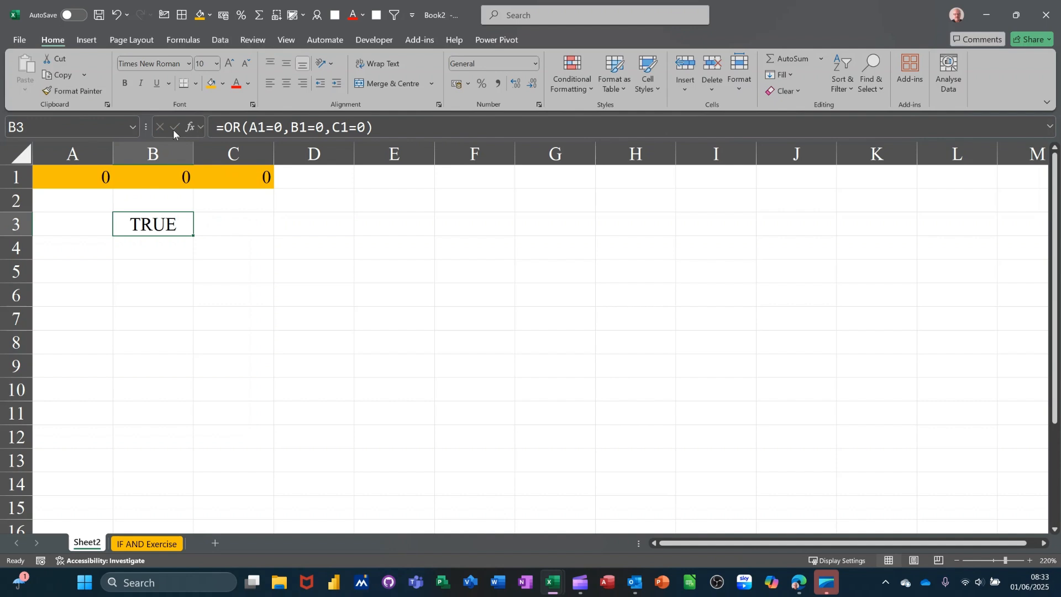
- Test the OR formula by setting B1, C1 and A1 to 1, one cell at a time
click(160, 176)
text(1)
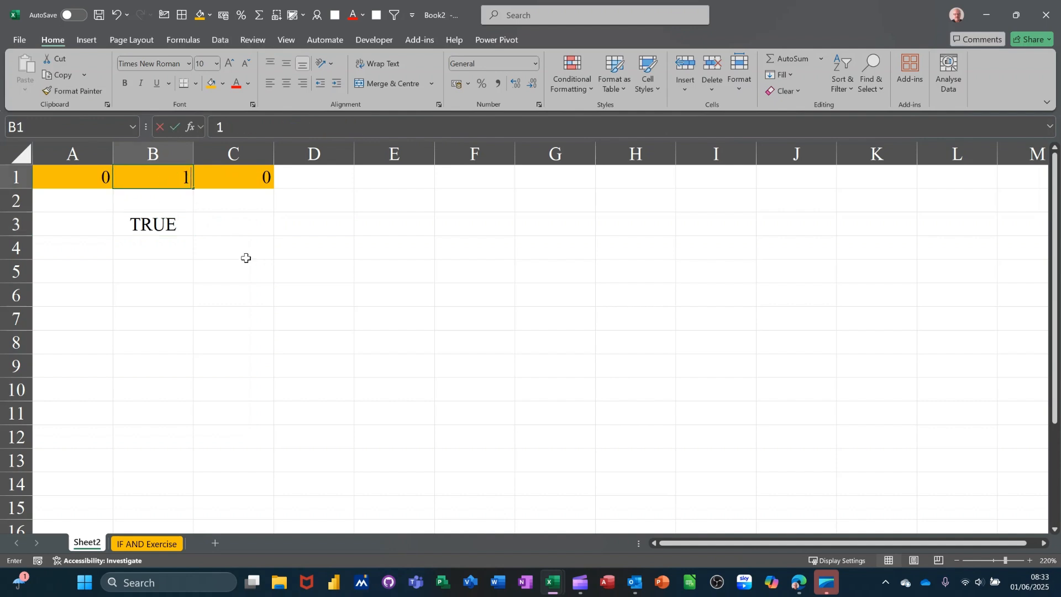
click(244, 255)
click(226, 178)
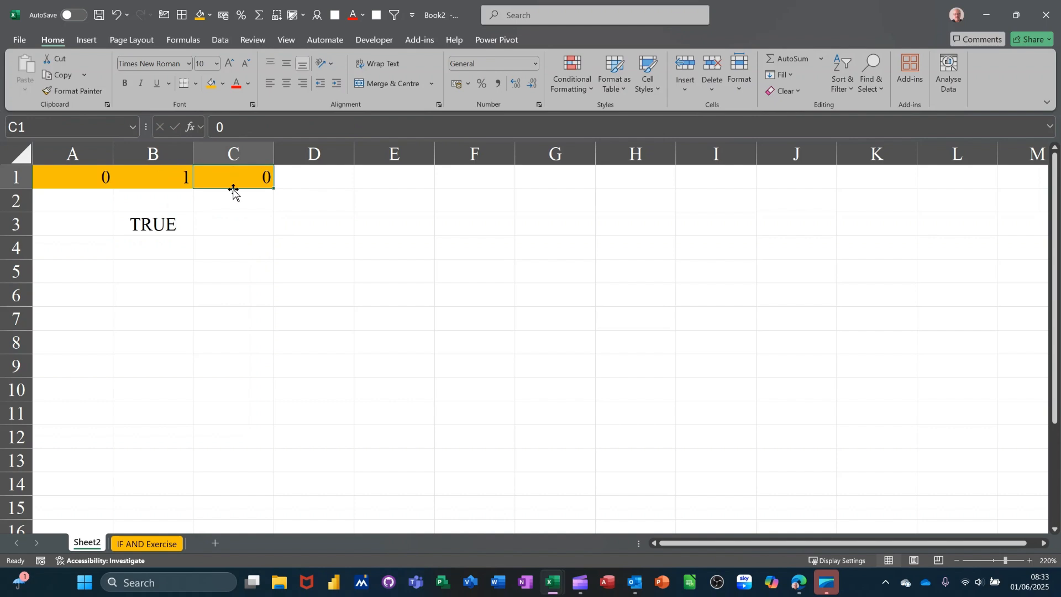
text(1)
click(250, 254)
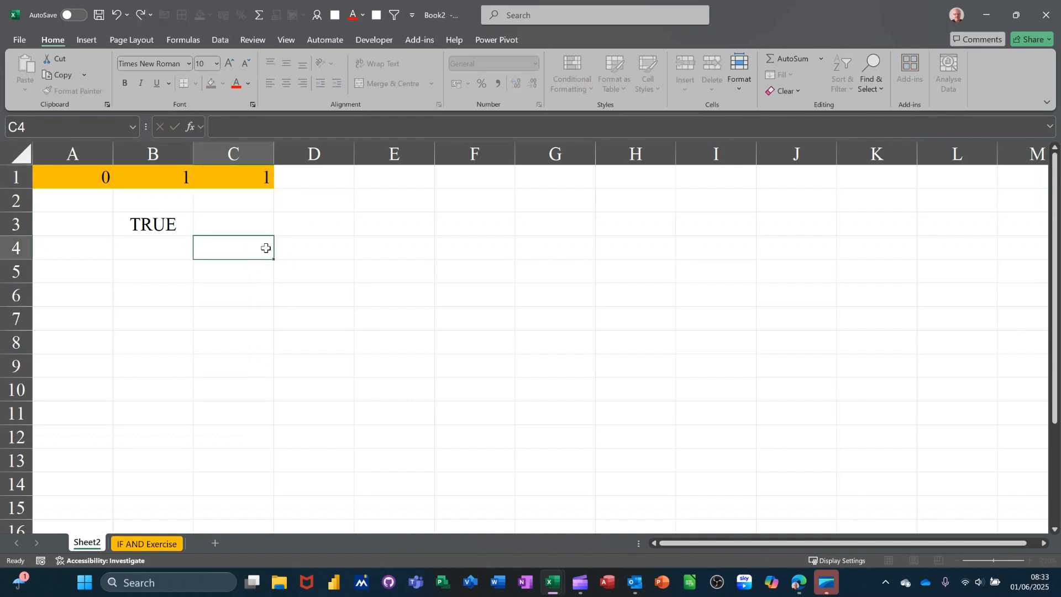
click(96, 181)
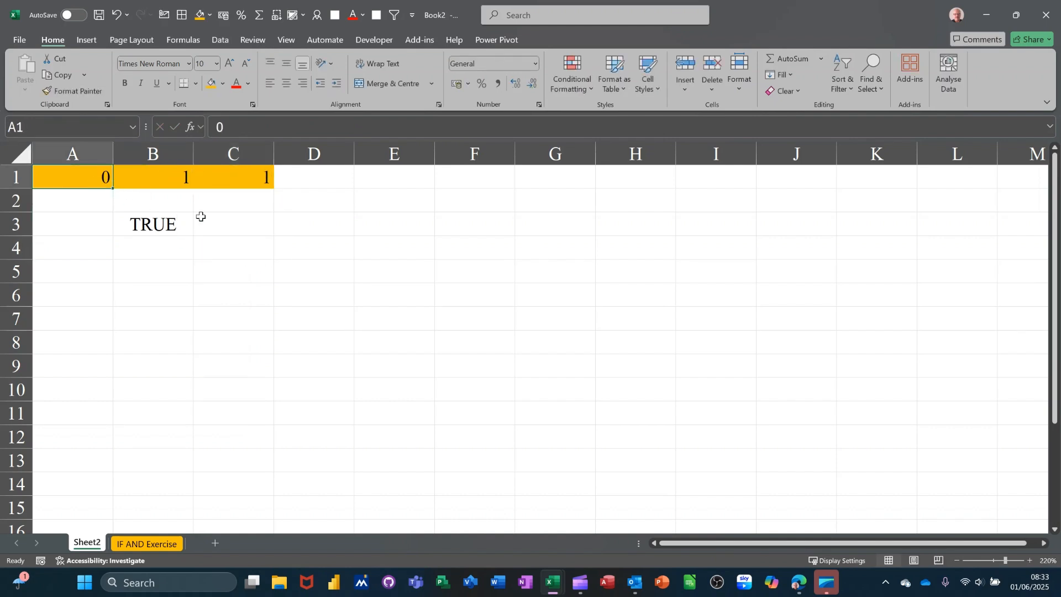
text(1)
click(227, 255)
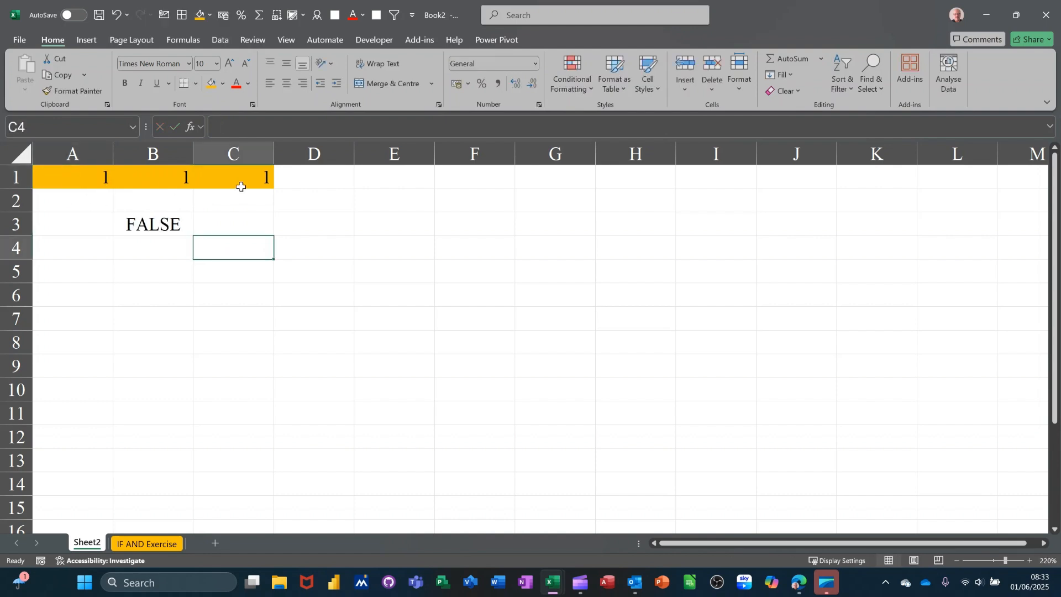
- Set A1 to 0, fill that value across to C1, and clear the formula from B3
click(105, 178)
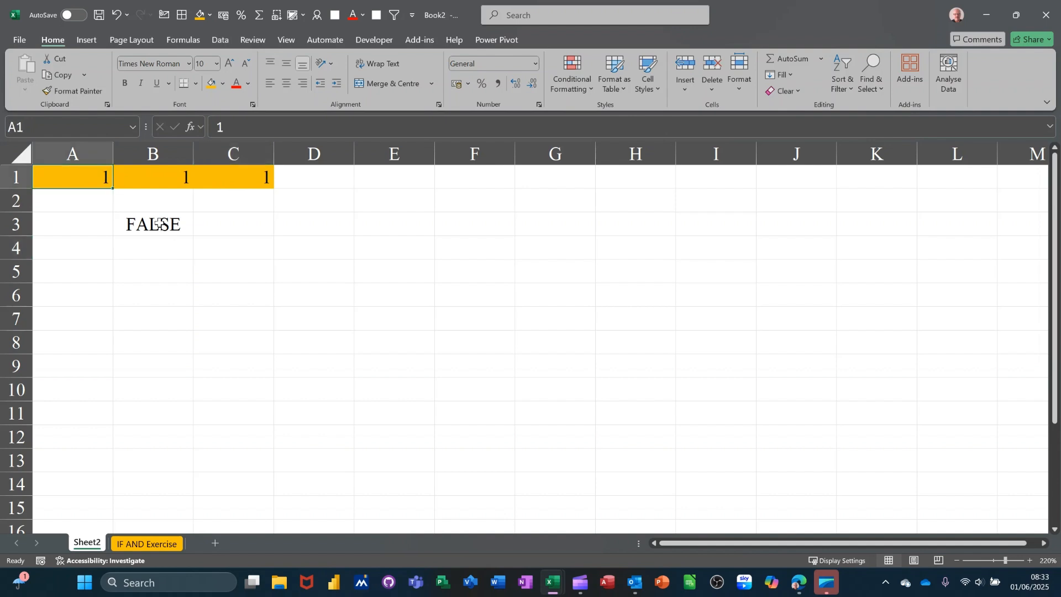
text(0)
click(227, 232)
click(95, 180)
drag(112, 188, 277, 181)
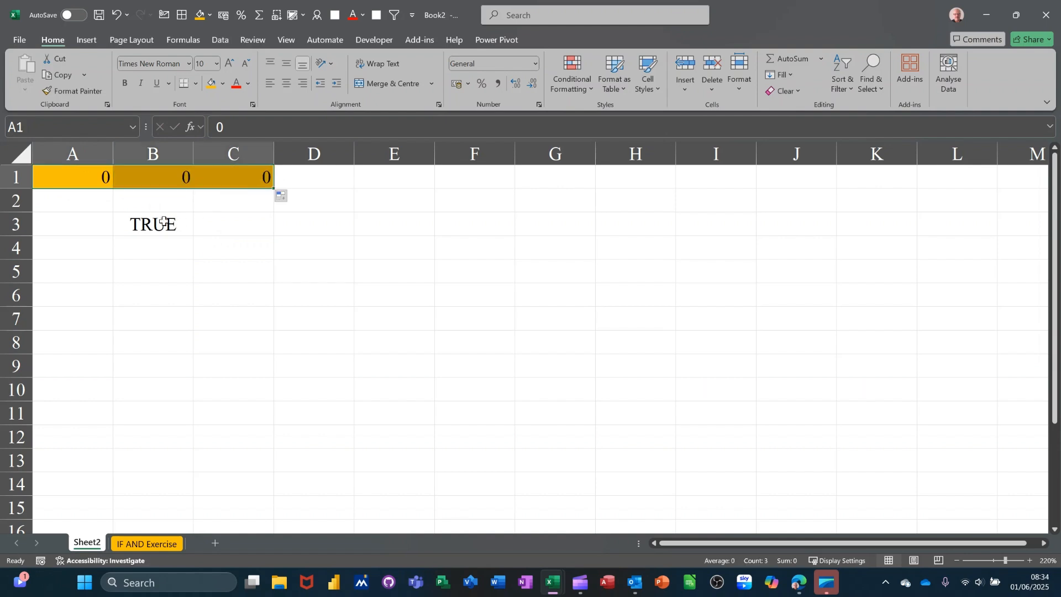
click(175, 225)
key(Delete)
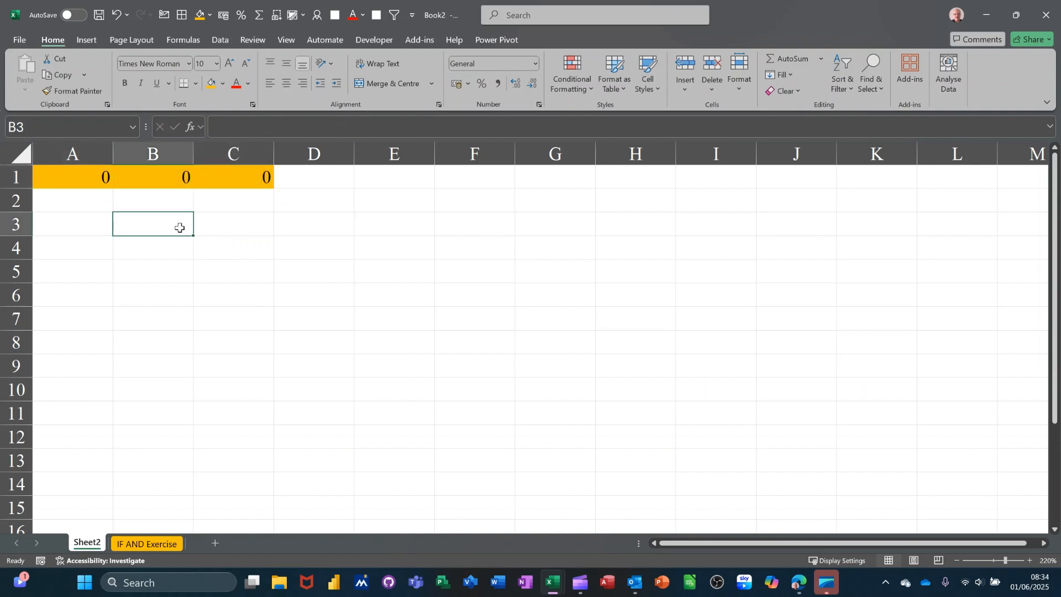
- Begin an IF formula in B3 with a nested AND containing A1=0, B1=0 and a reference to C1
text(=if)
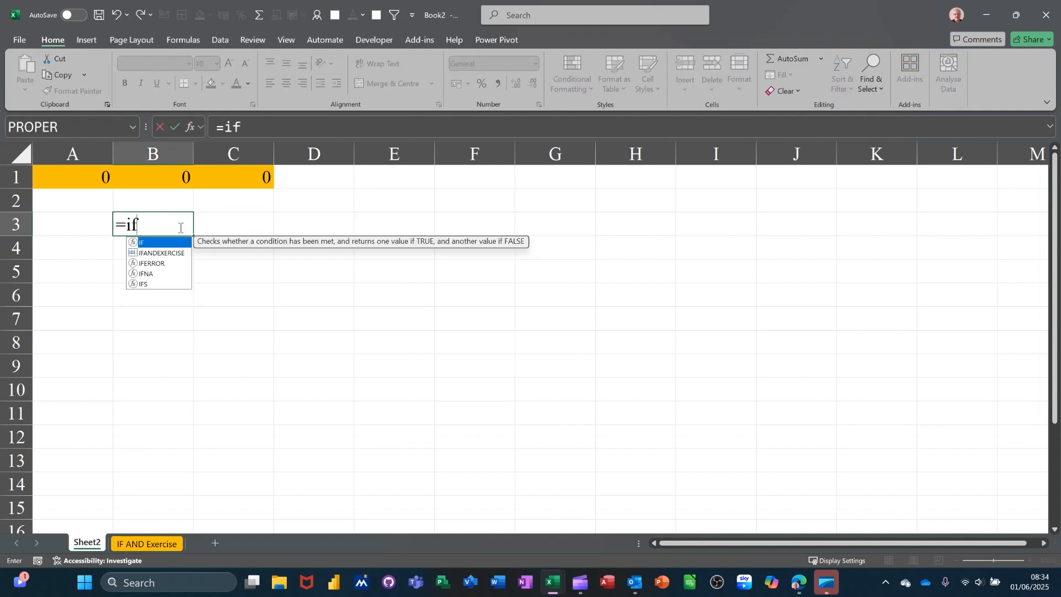
text(()
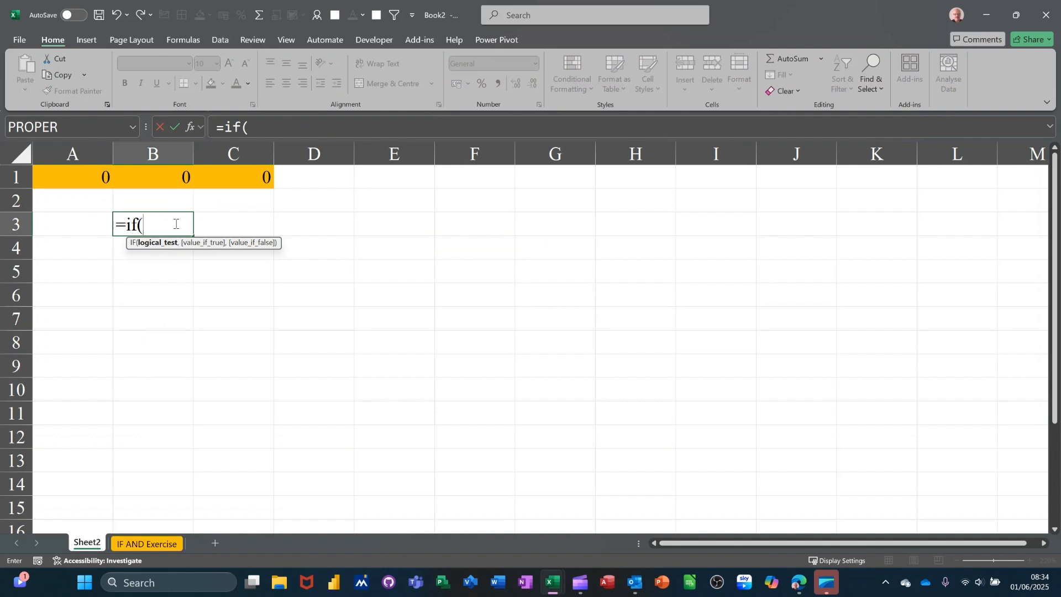
text(an)
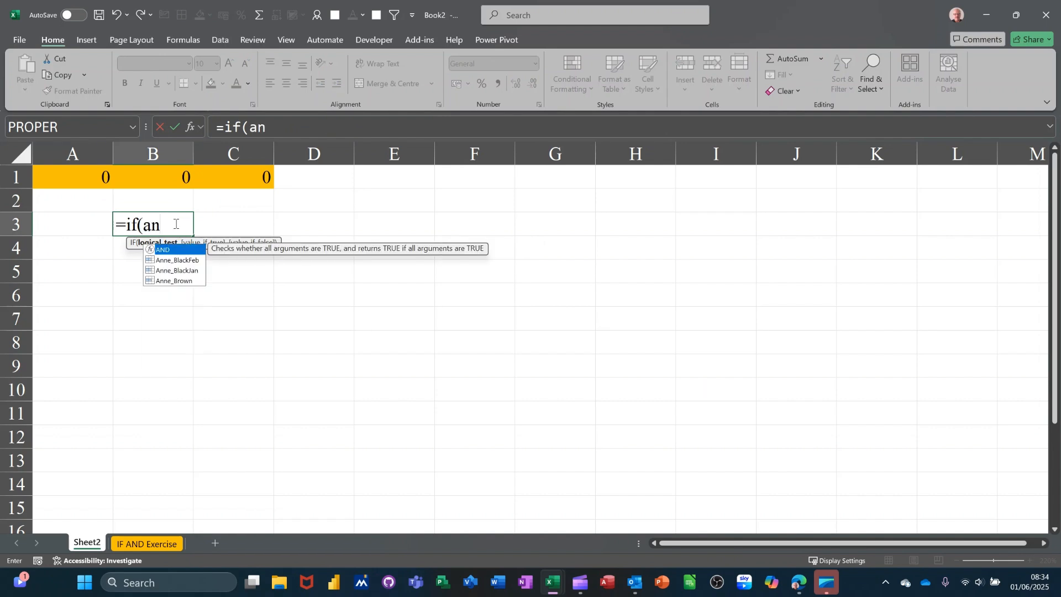
text(d()
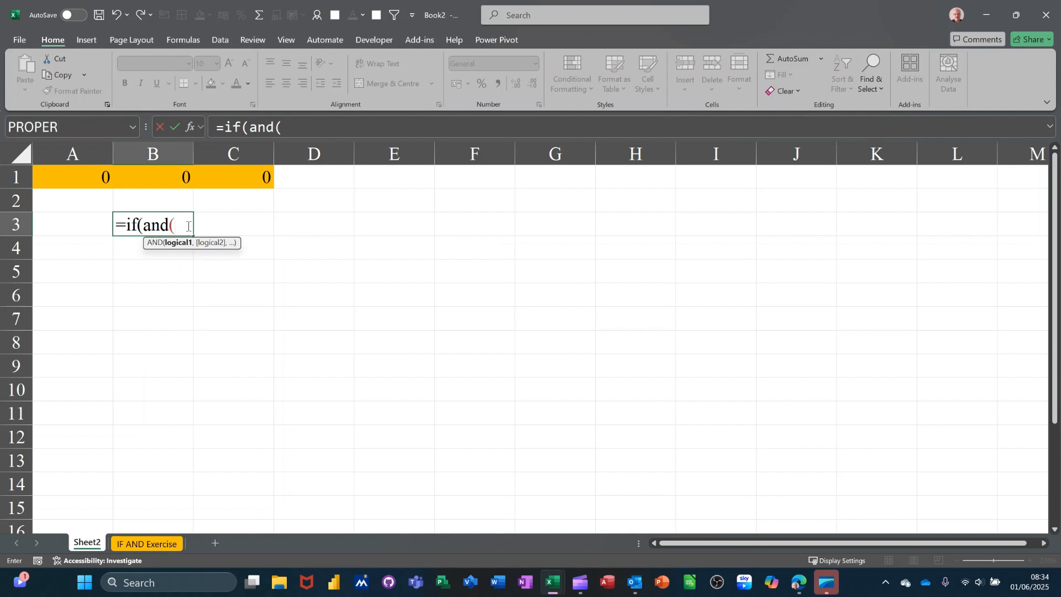
click(84, 181)
text(=0,)
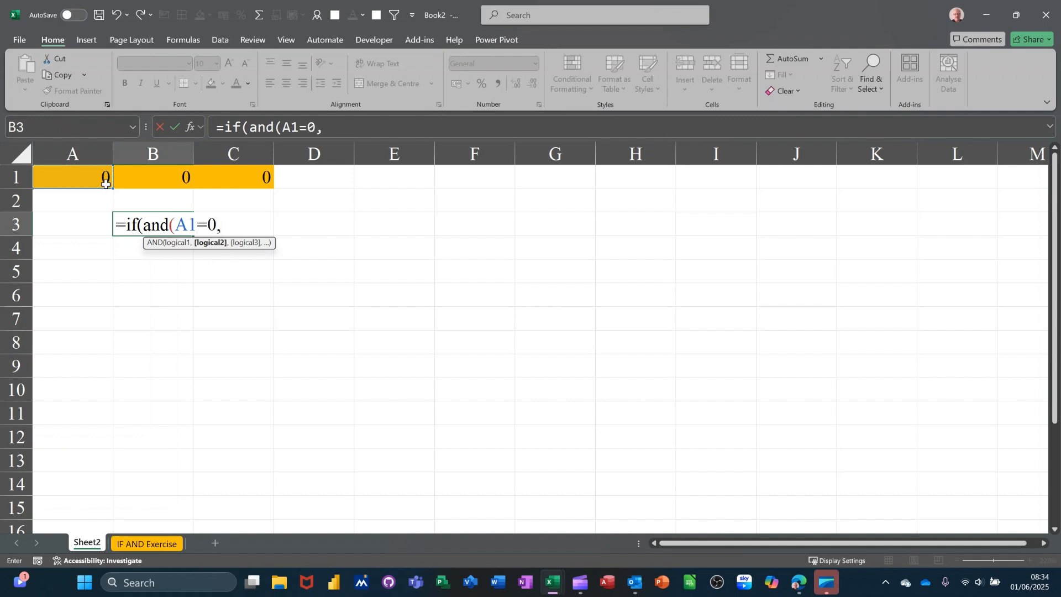
click(158, 181)
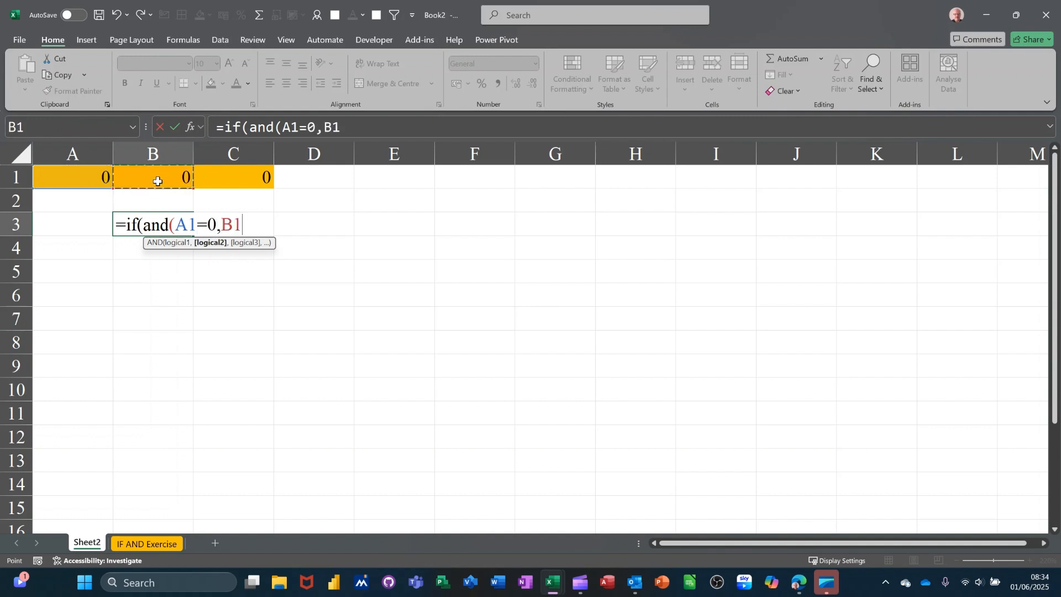
text(=0)
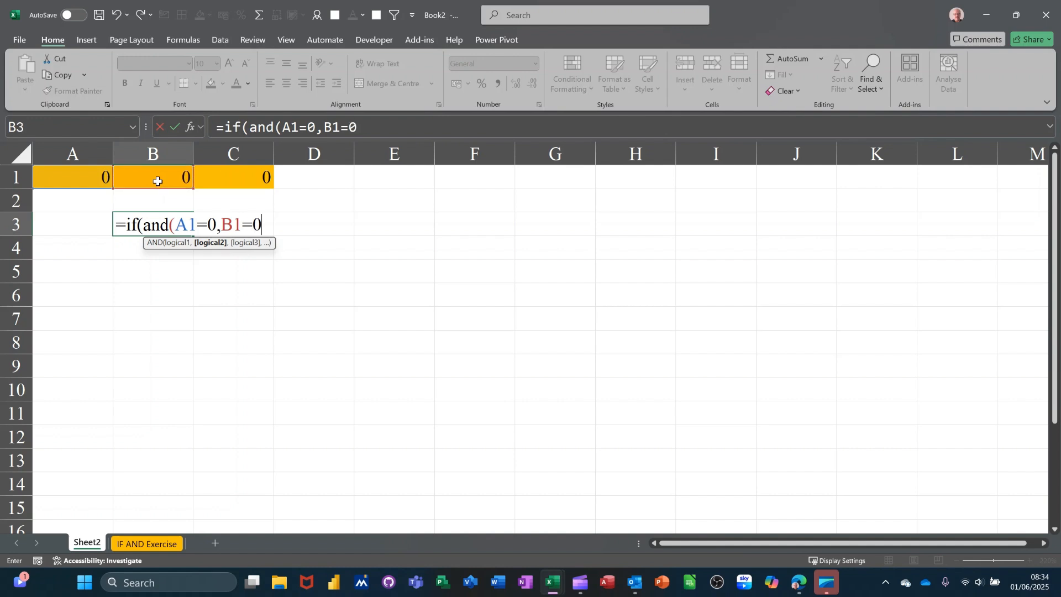
text(,)
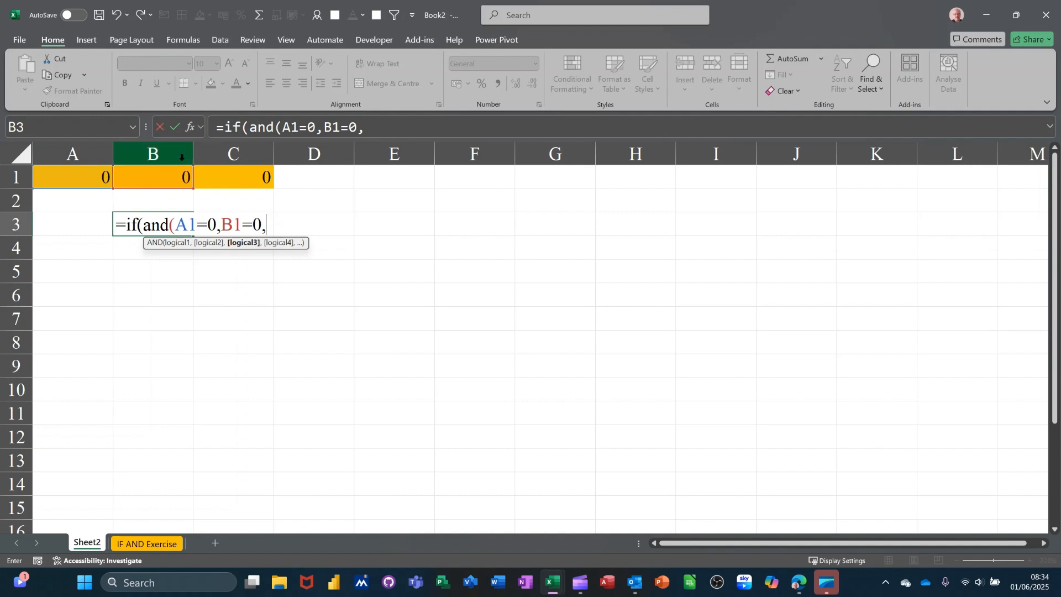
click(235, 184)
text(=))
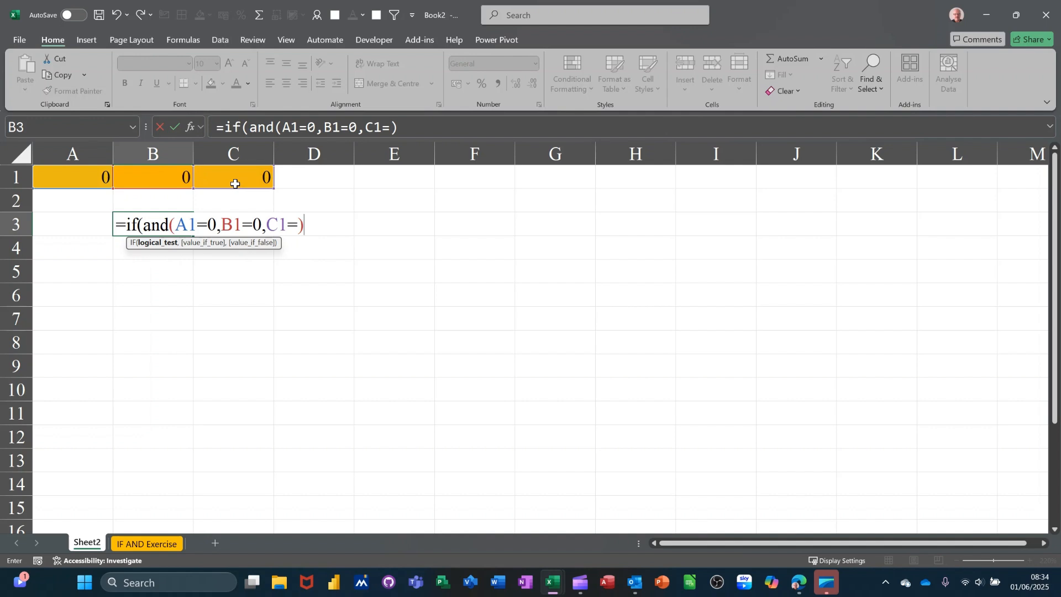
- Add "Close File" as the IF formula's true value and "Check File" as its false value, and close the formula
text(,)
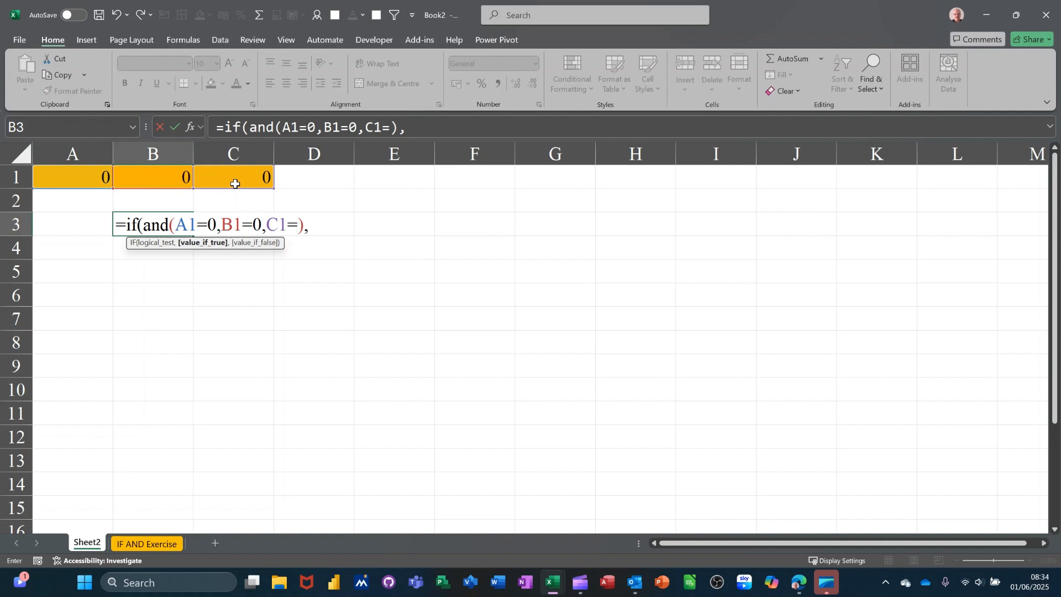
text("Close File)
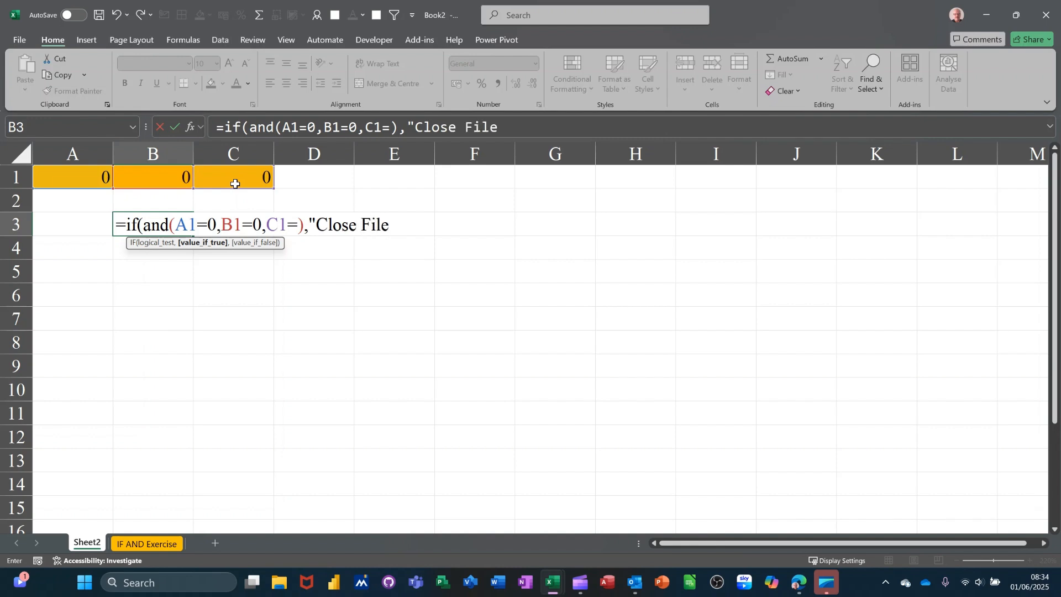
text(","Ch)
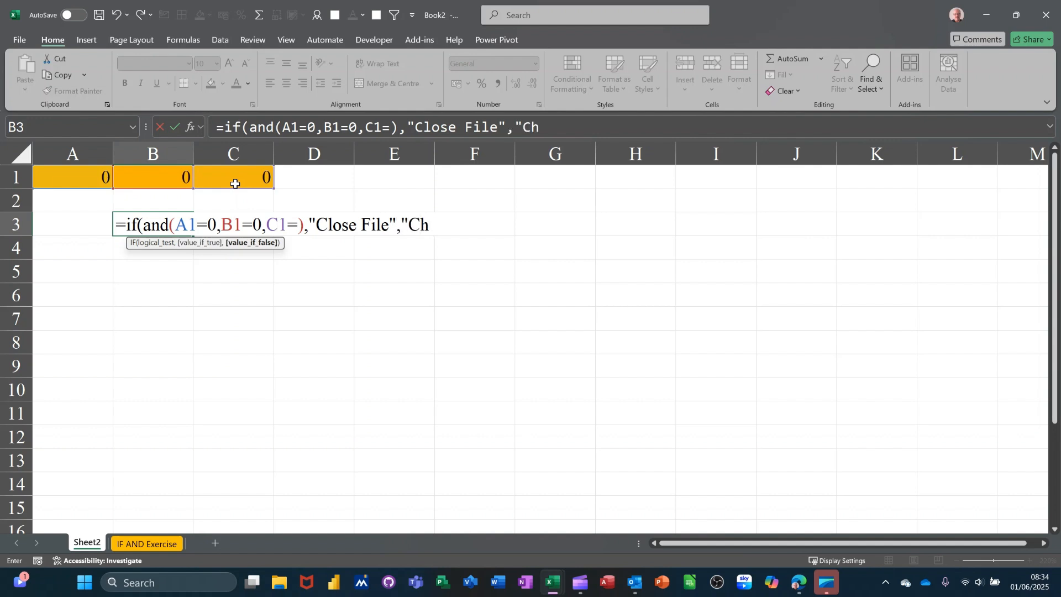
text(eck File")
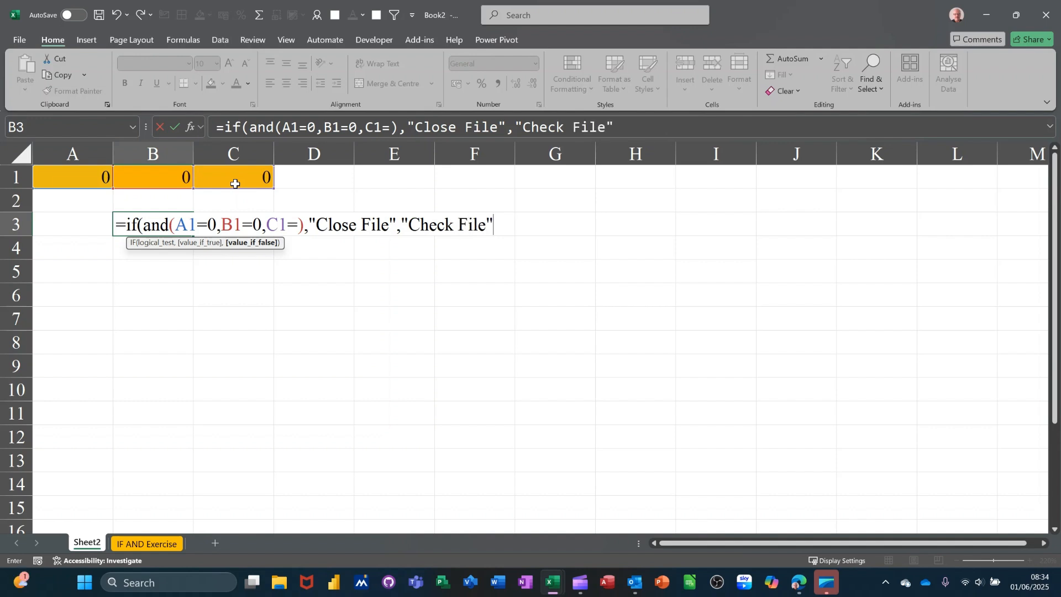
text())
- Correct the third AND condition in B3 to C1=0 with its closing bracket, and enter the formula
key(F2)
key(Left)
key(Left)
key(Left)
key(Left)
key(Left)
key(Left)
key(Left)
key(Left)
key(Left)
key(Left)
key(Left)
key(Left)
key(Left)
key(Left)
key(Left)
key(Left)
key(Left)
key(Left)
key(Left)
key(Left)
key(Delete)
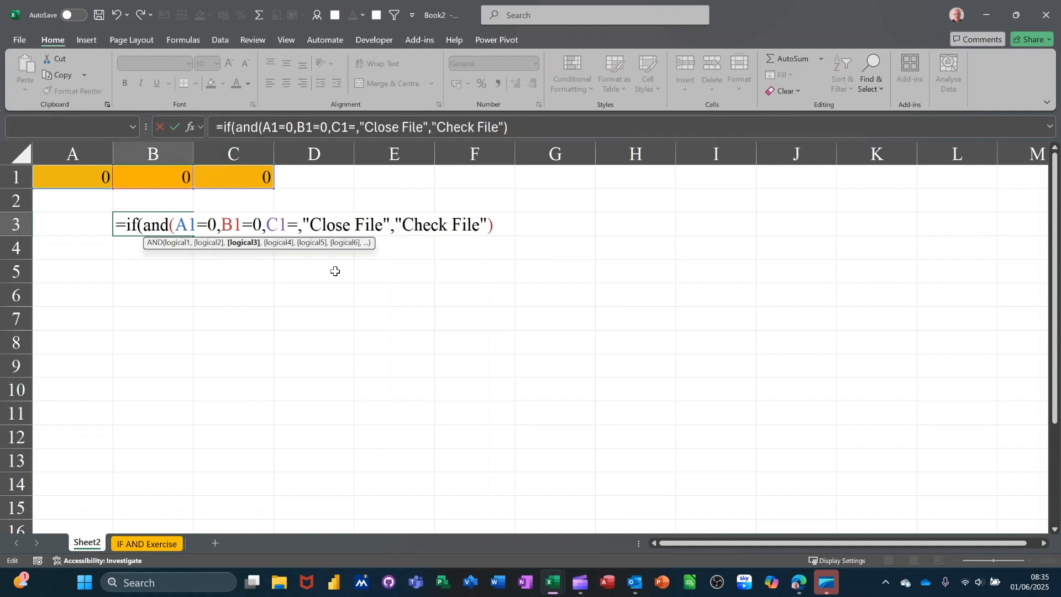
text(0)
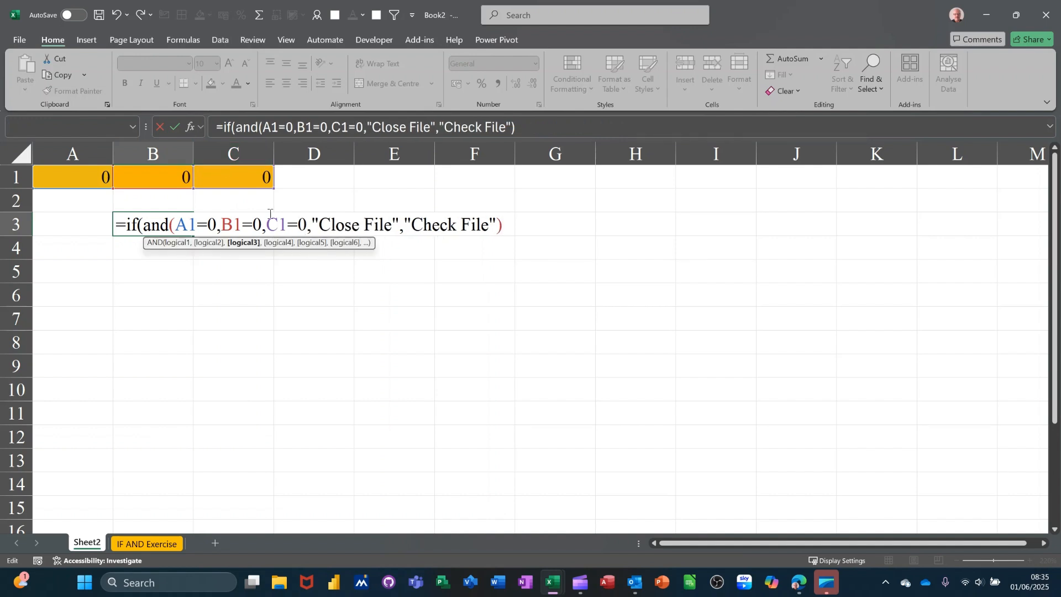
text())
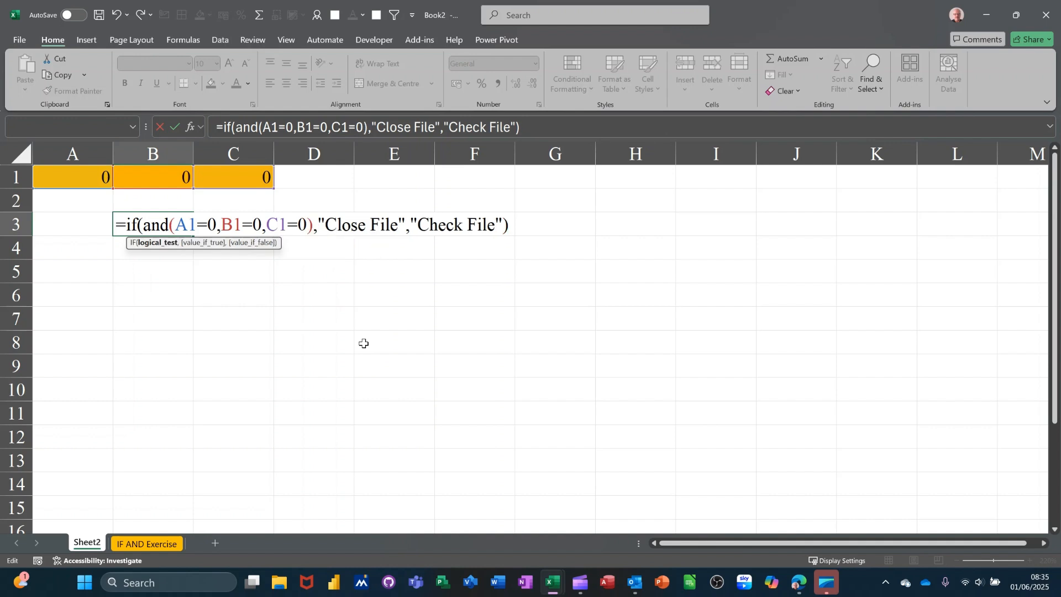
click(175, 127)
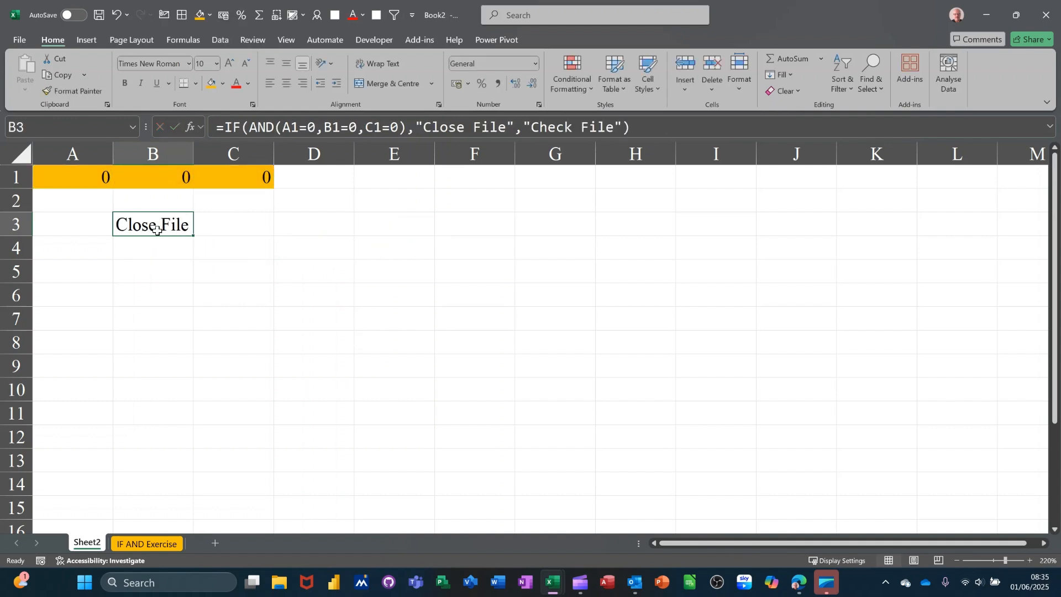
- Test the IF formula in B3 by setting B1 to 1
click(158, 182)
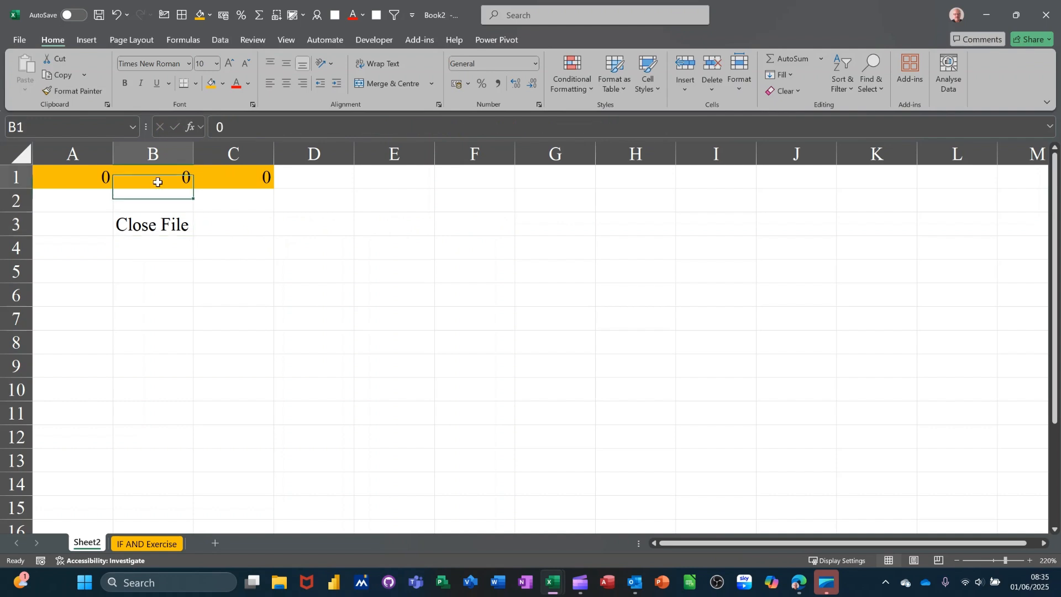
text(1)
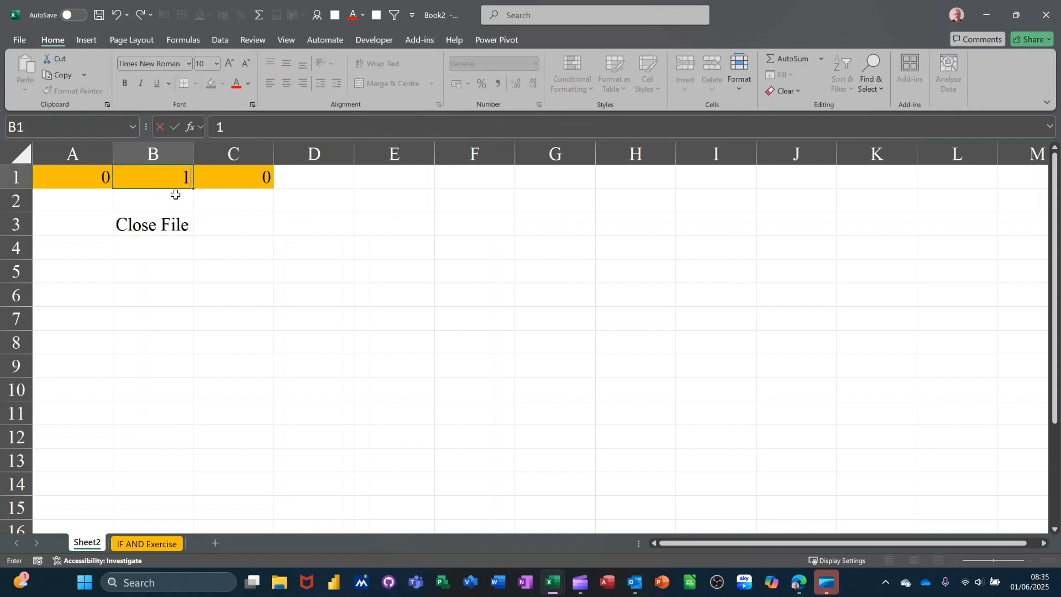
click(224, 240)
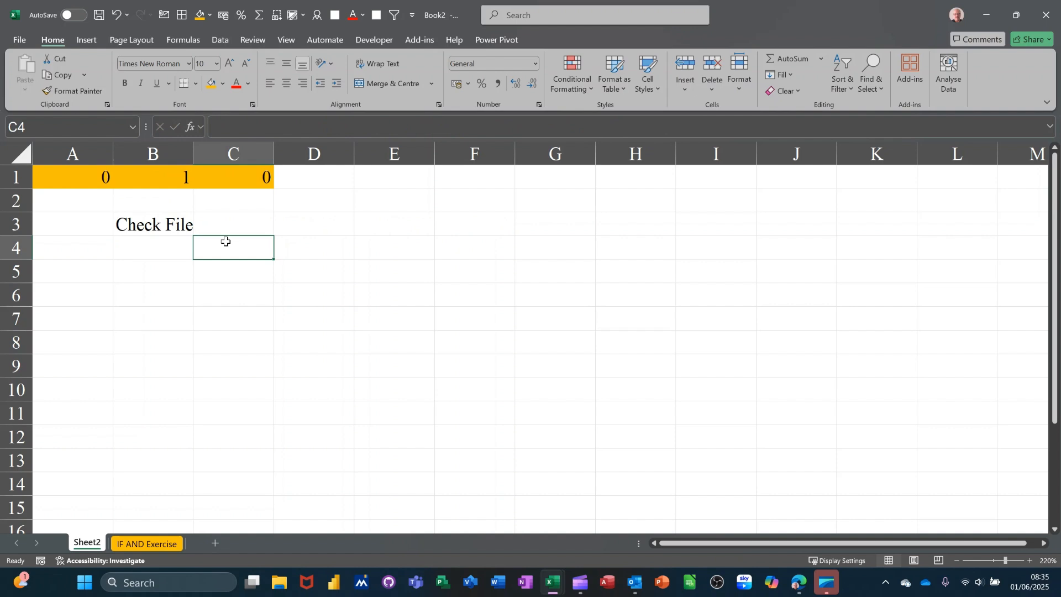
- Replace AND with OR inside the IF formula in B3
click(170, 223)
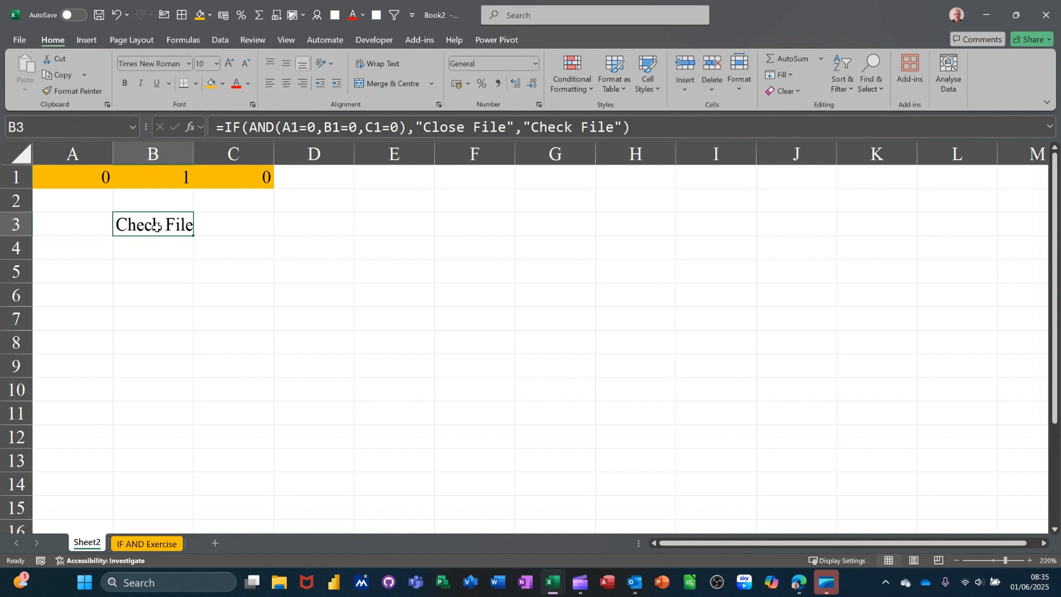
double_click(263, 131)
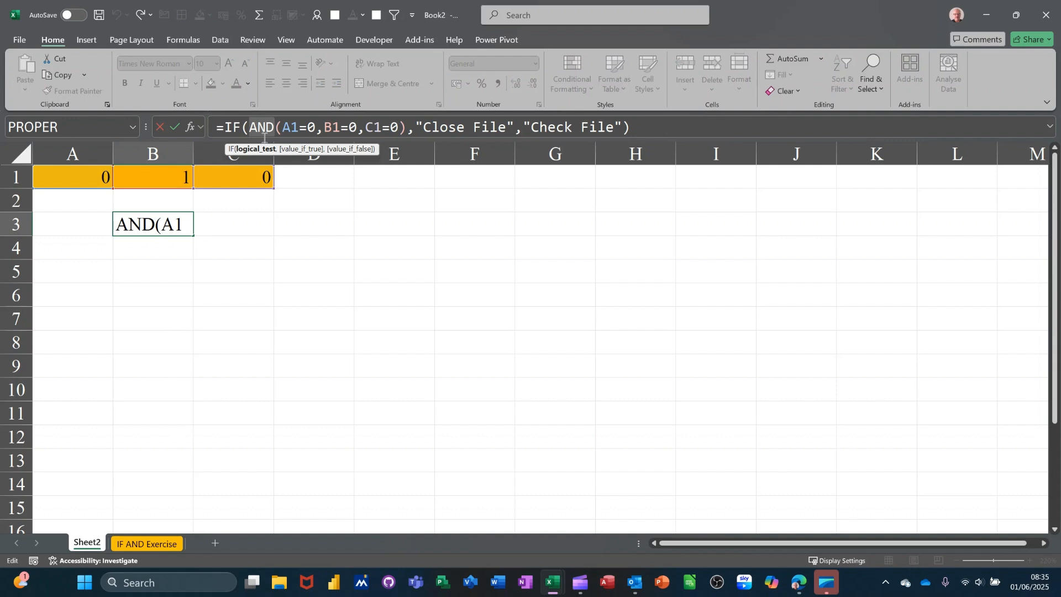
double_click(264, 134)
text(or)
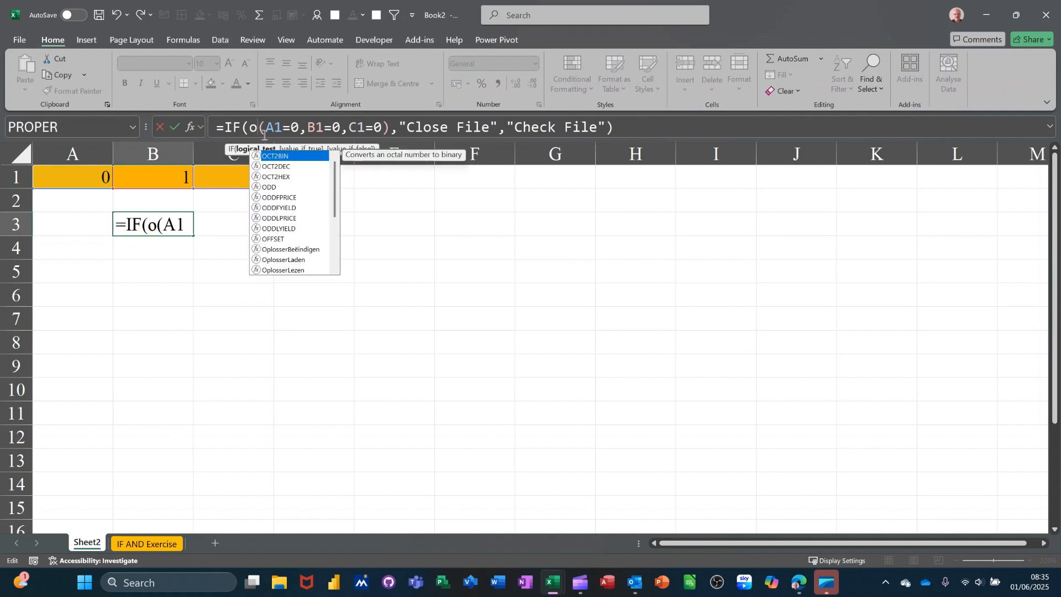
click(175, 127)
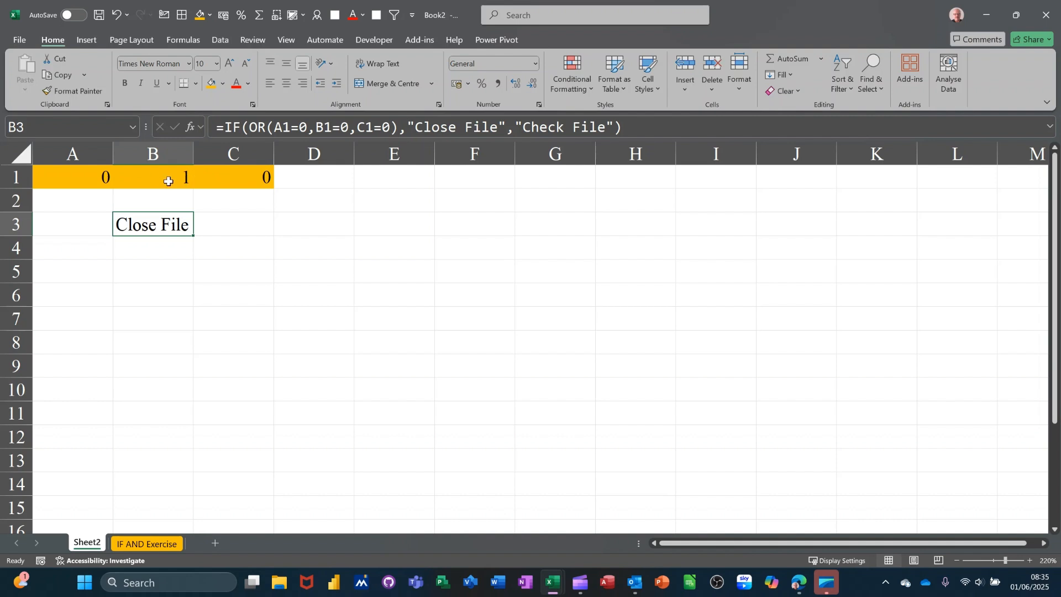
- Switch to the IF AND Exercise sheet and examine the Letter Type cell and the Account Type and Amount Due columns
click(147, 545)
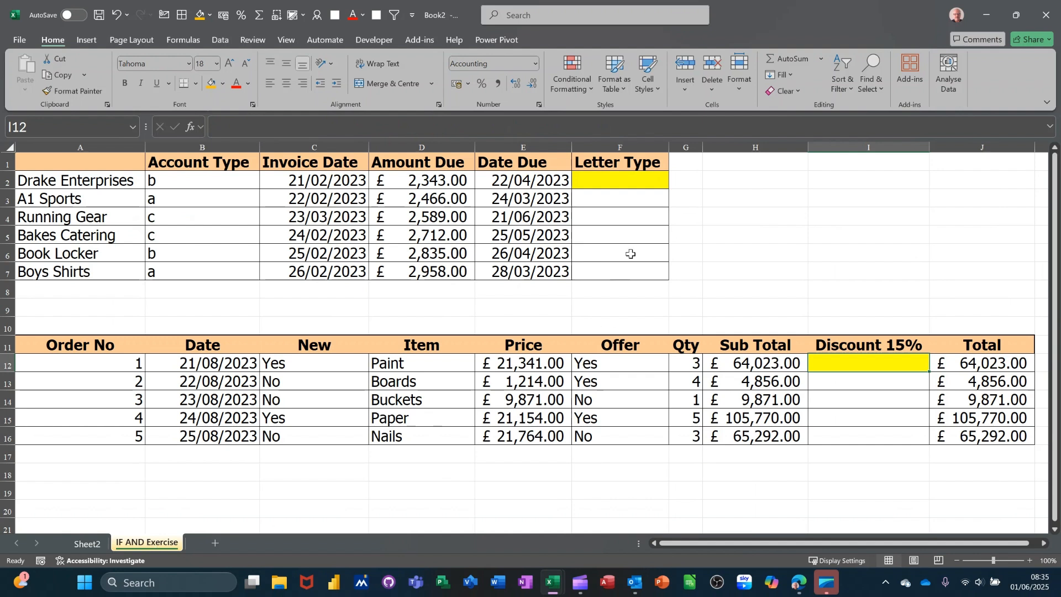
click(619, 181)
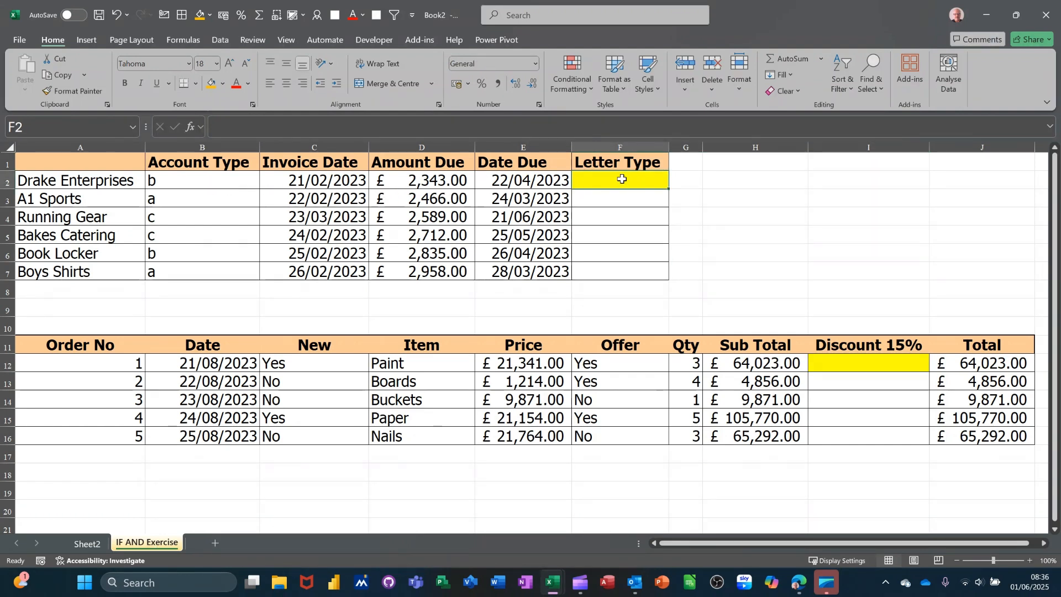
drag(208, 181, 209, 270)
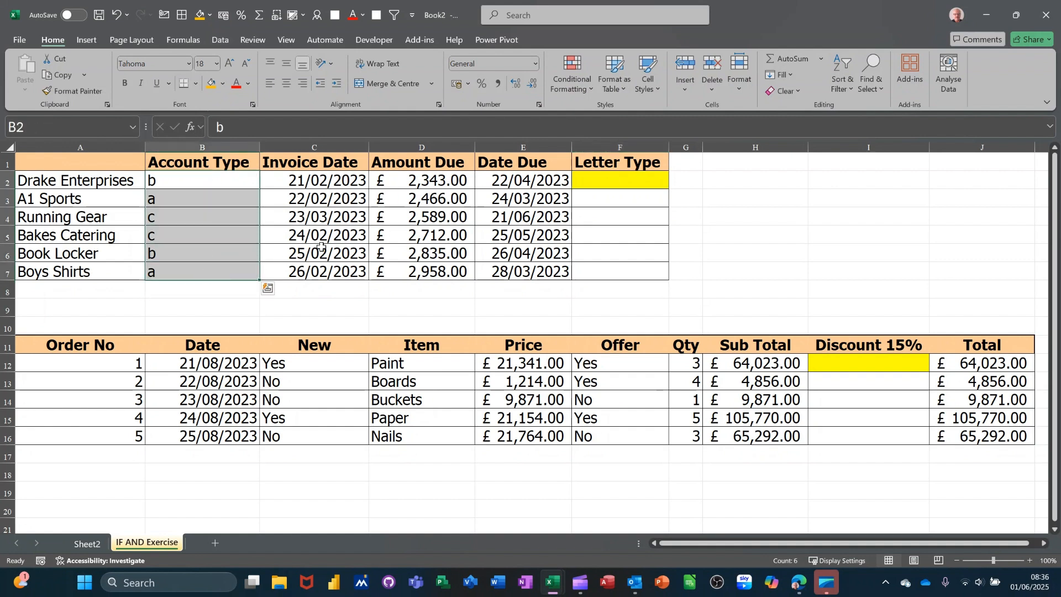
drag(431, 182, 428, 264)
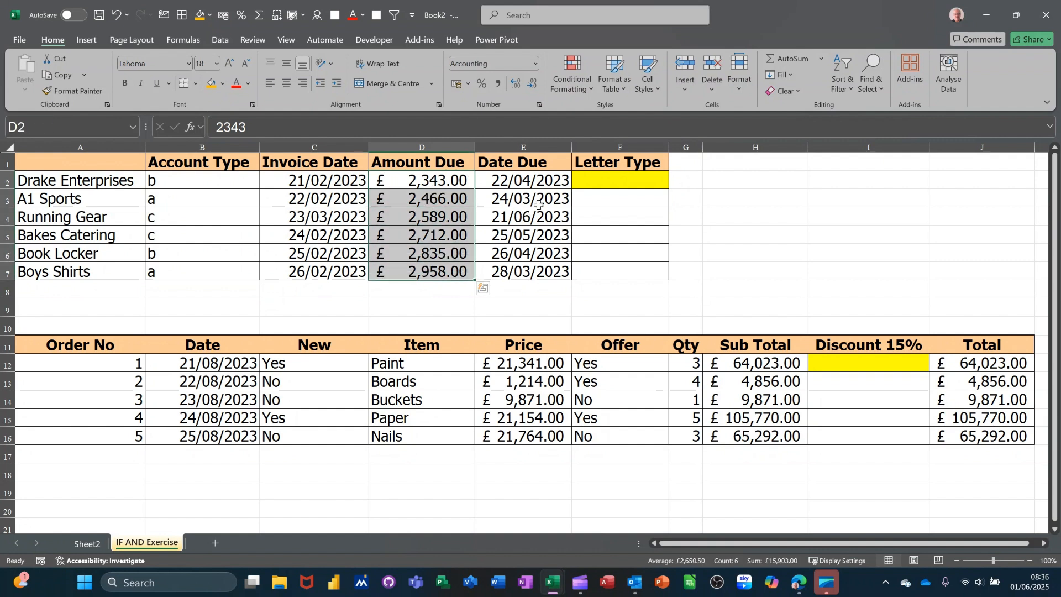
- In F2, start an IF formula whose AND test requires B2="a" and D2>2000
click(612, 180)
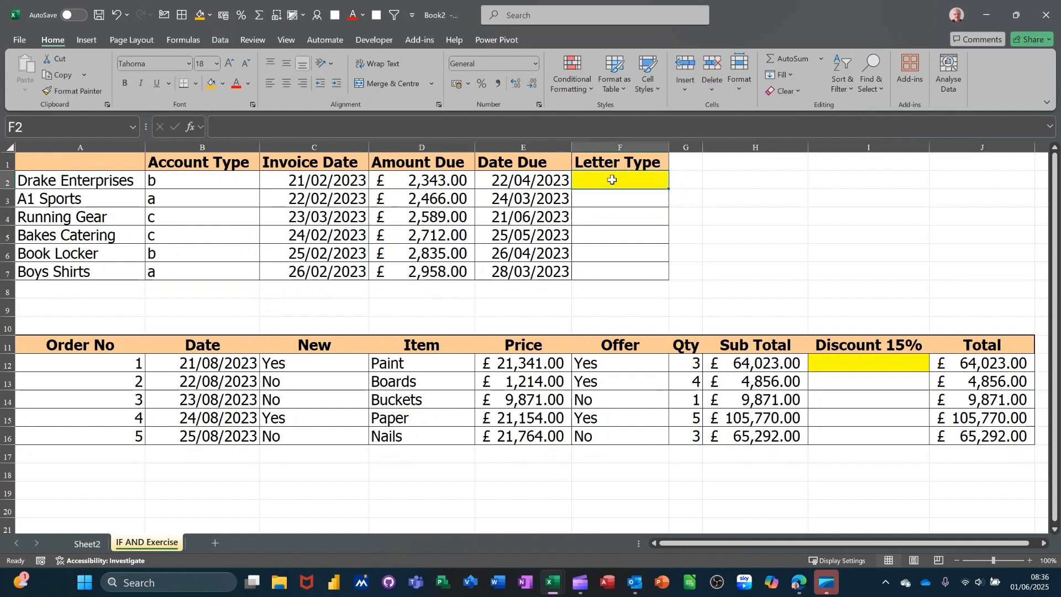
text(=i)
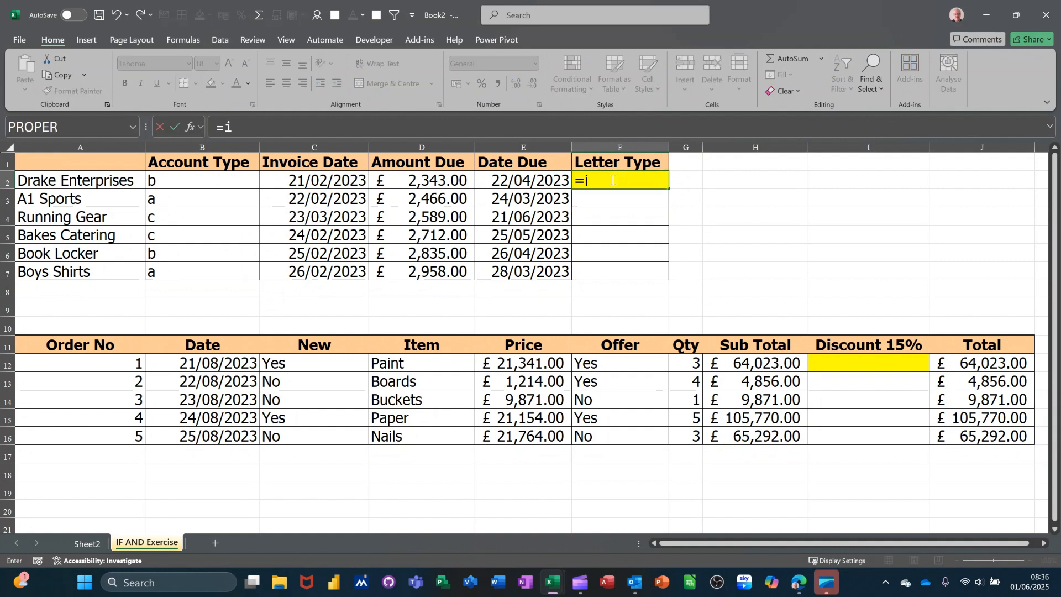
text(f()
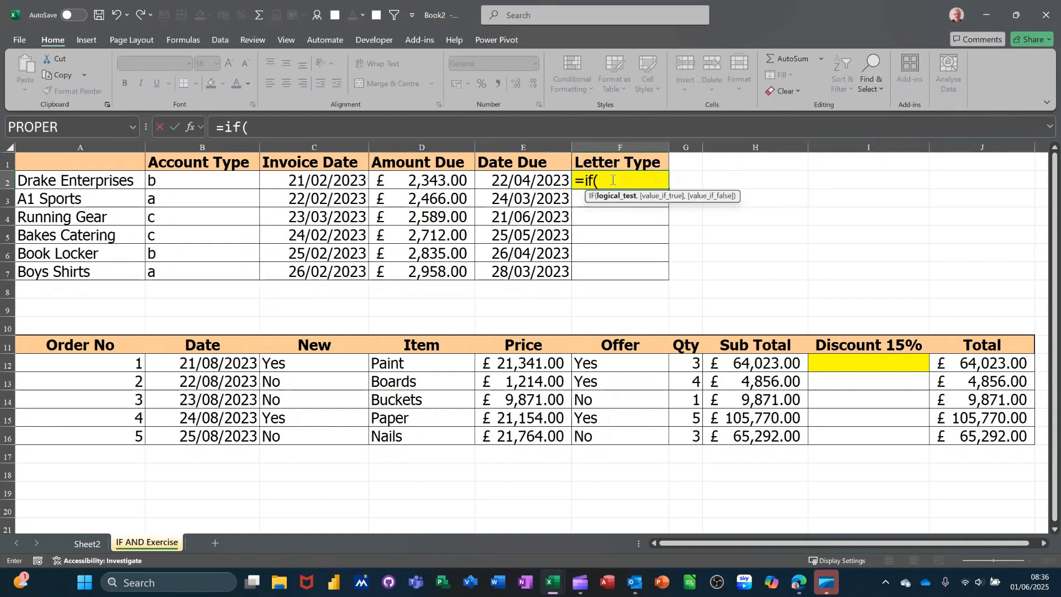
text(and()
click(232, 181)
text(=)
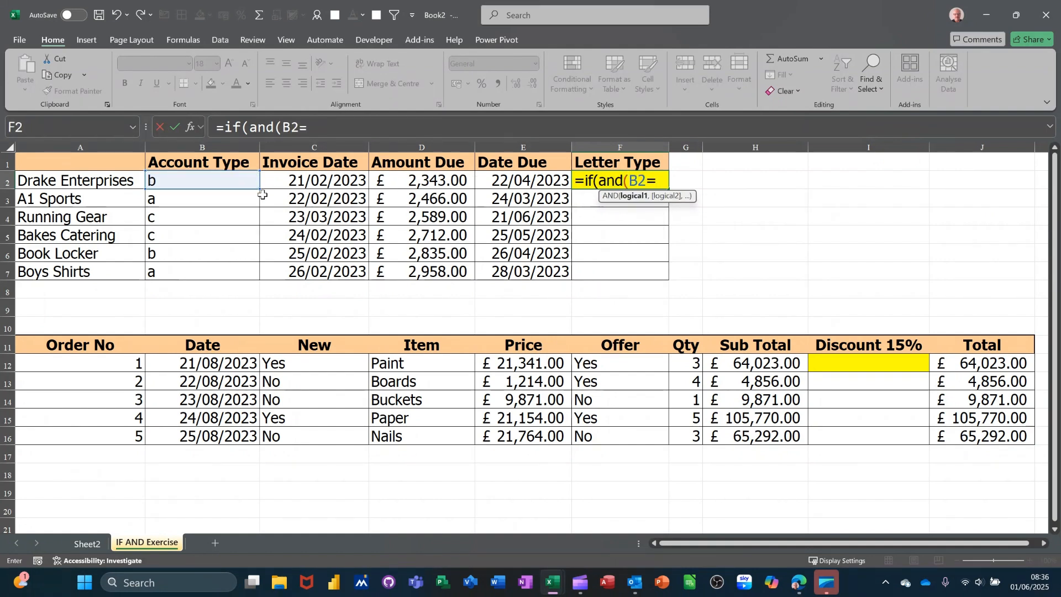
text("a")
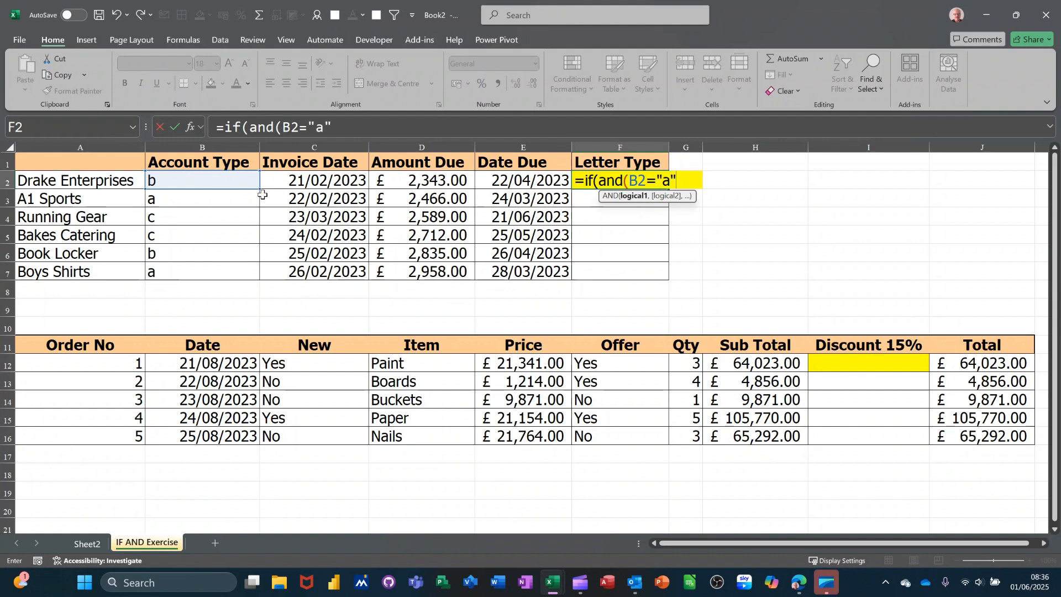
text(,)
click(401, 178)
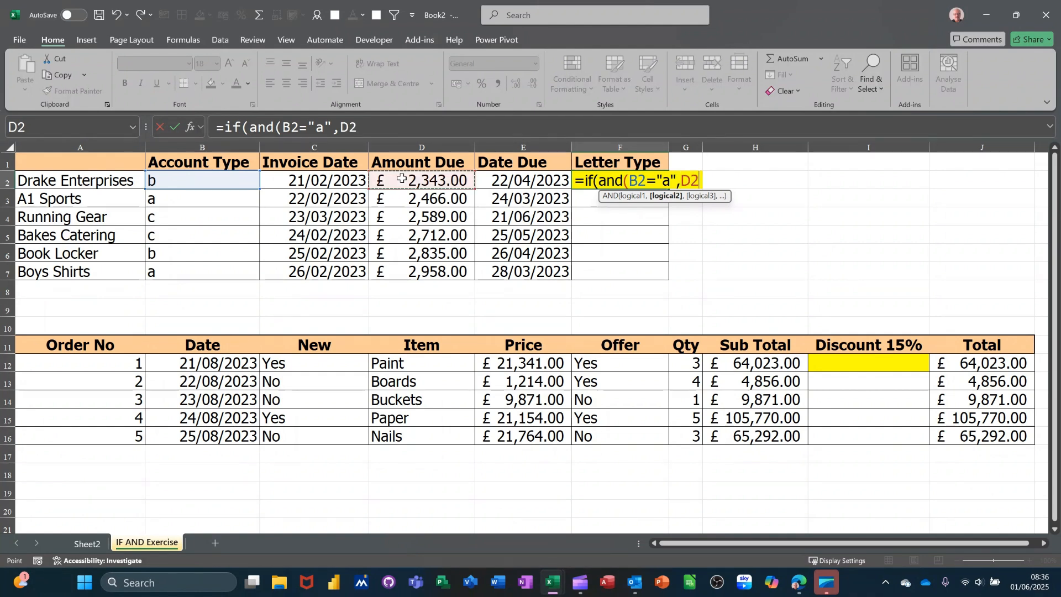
text(>2000)
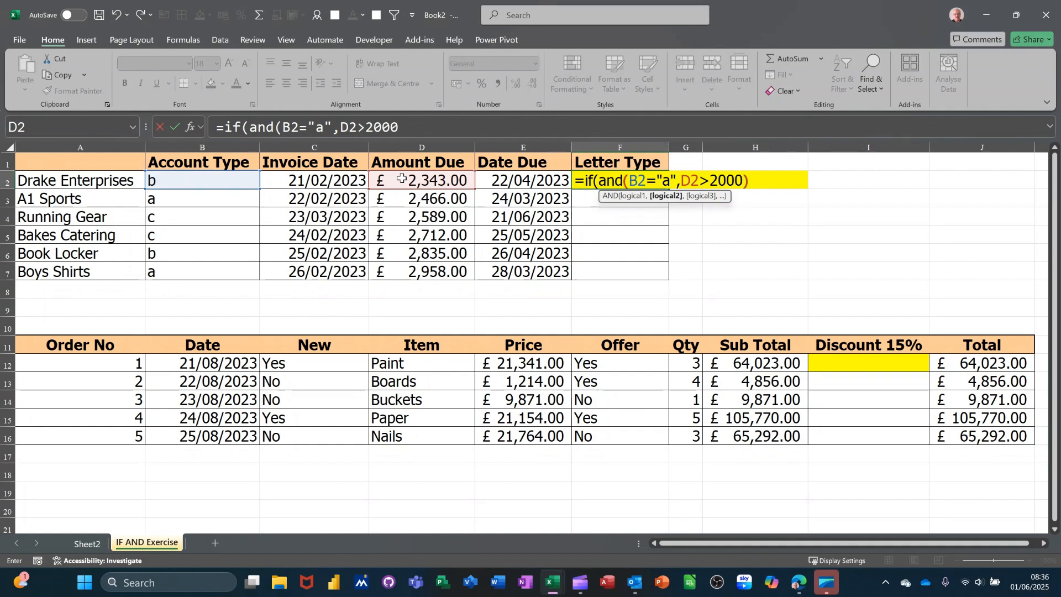
- Complete F2's formula with "Letter to MD" if true and "Standard Letter" if false, and copy it down to F7
text(),")
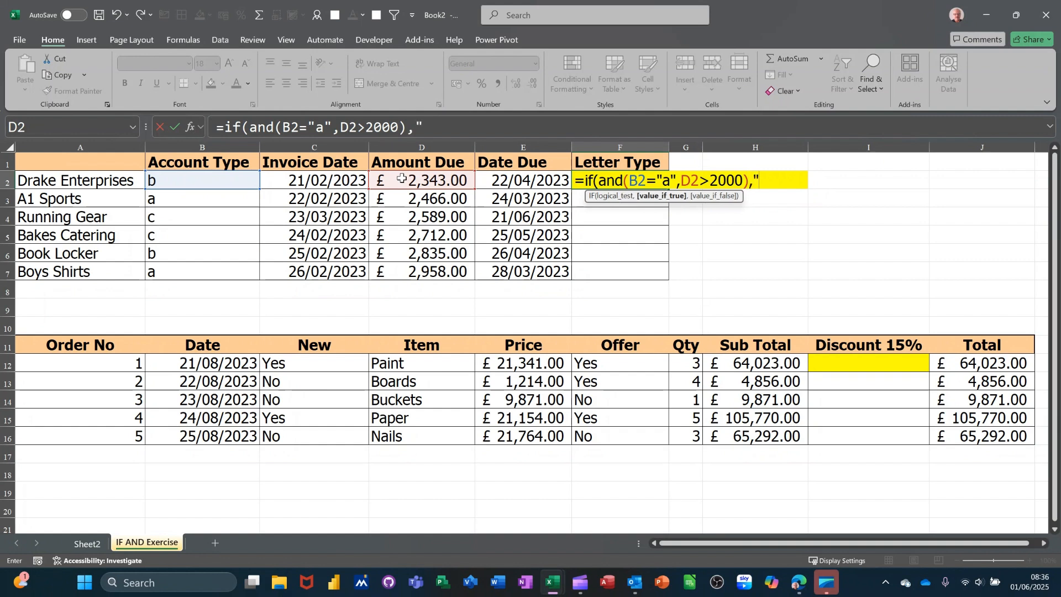
text(Letter to MD")
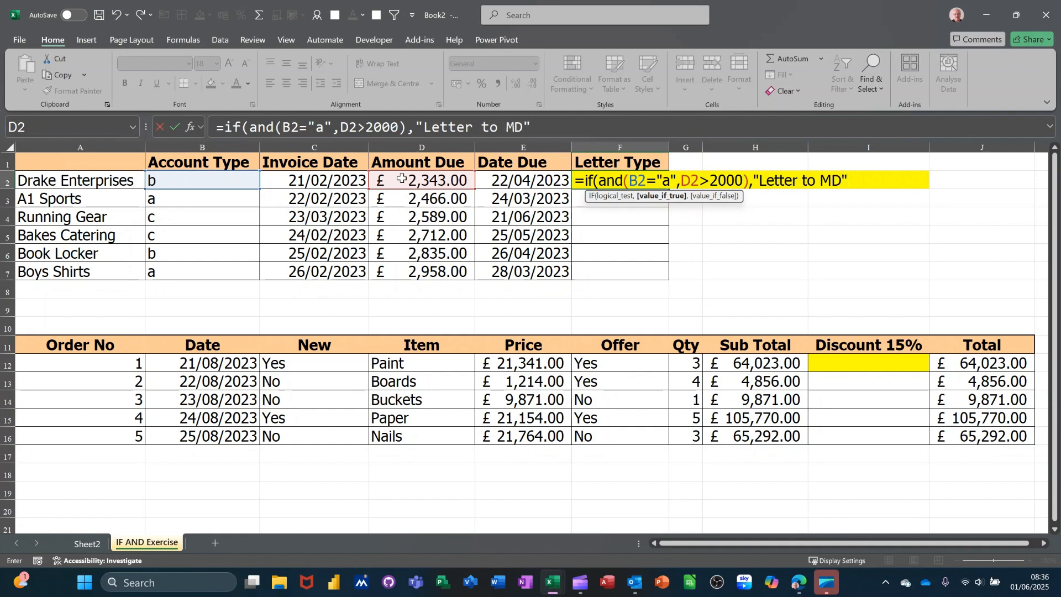
text(,"S)
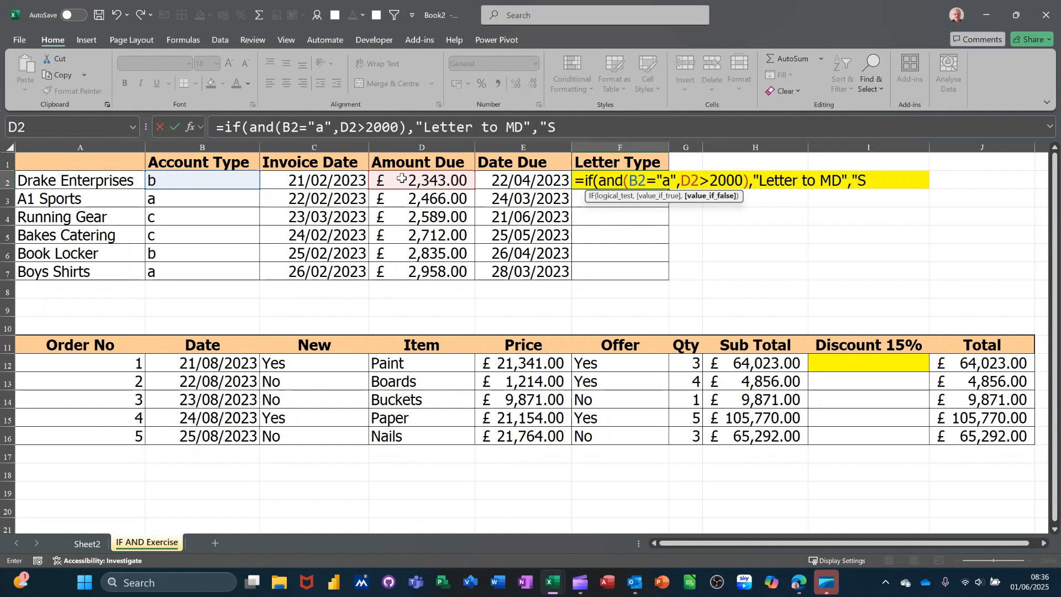
text(tandard Letter")
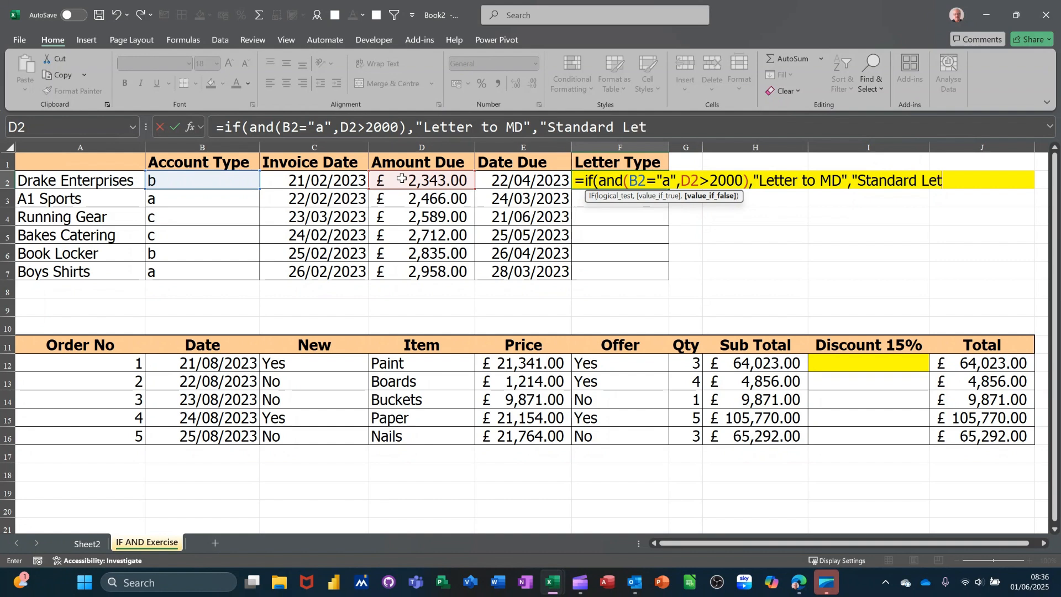
click(701, 130)
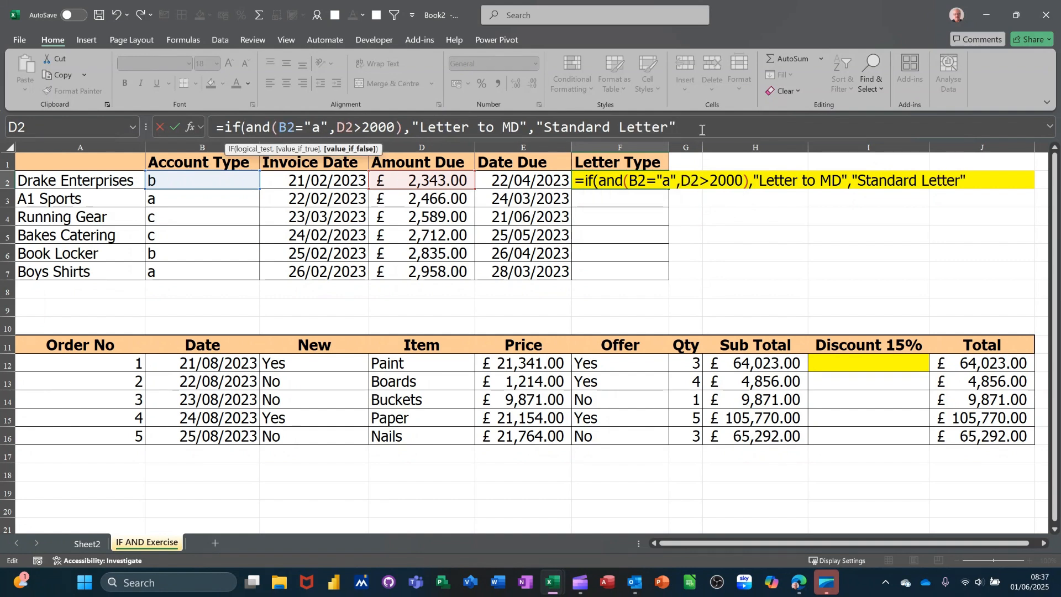
text())
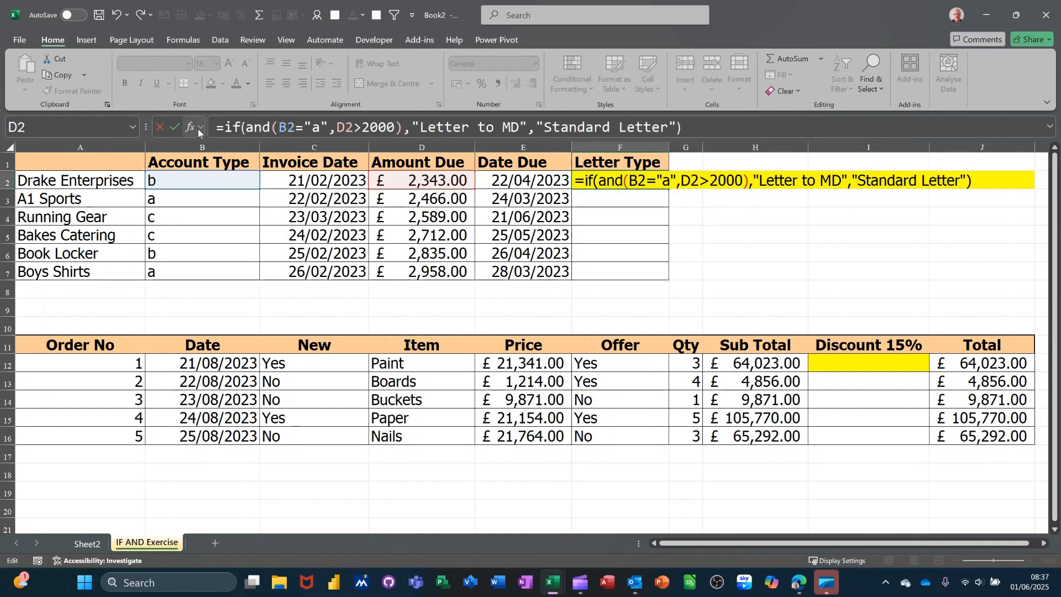
click(179, 125)
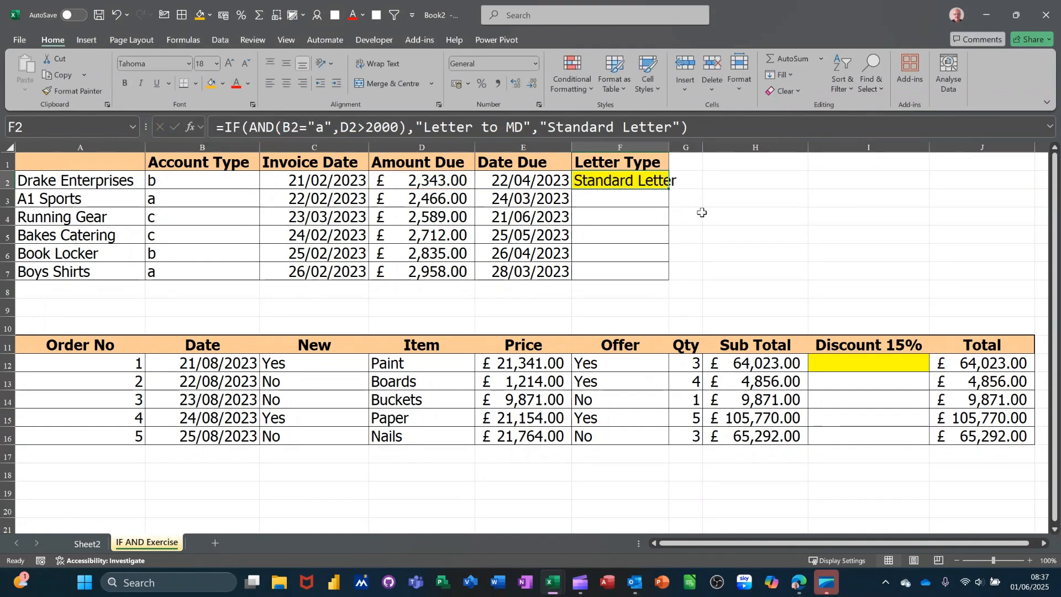
double_click(670, 191)
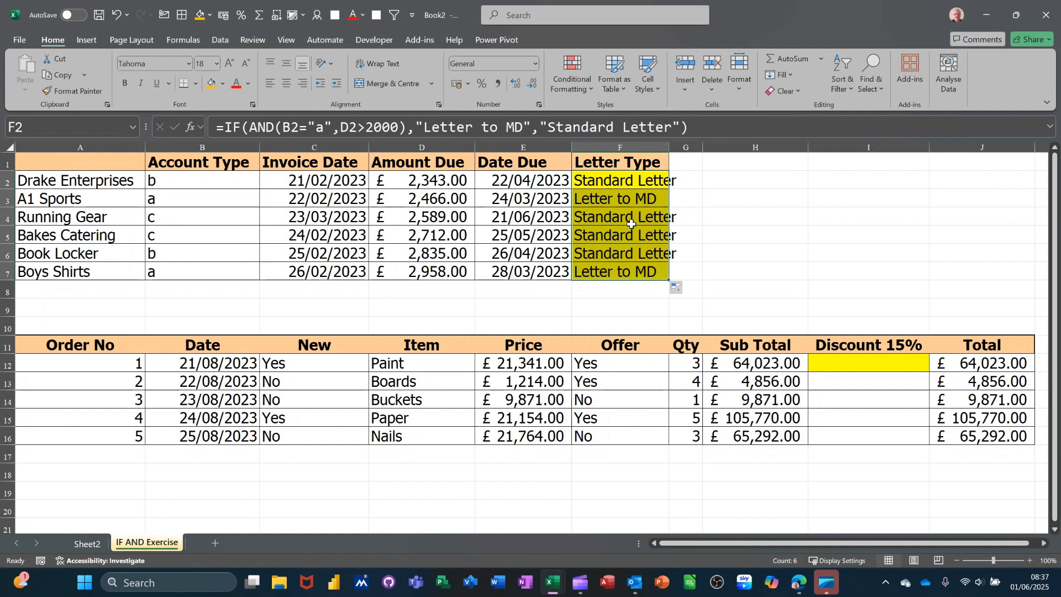
- Check the A1 Sports letter type against its amount due and account type, and examine the New and Offer cells of the Paint order
click(591, 201)
click(437, 202)
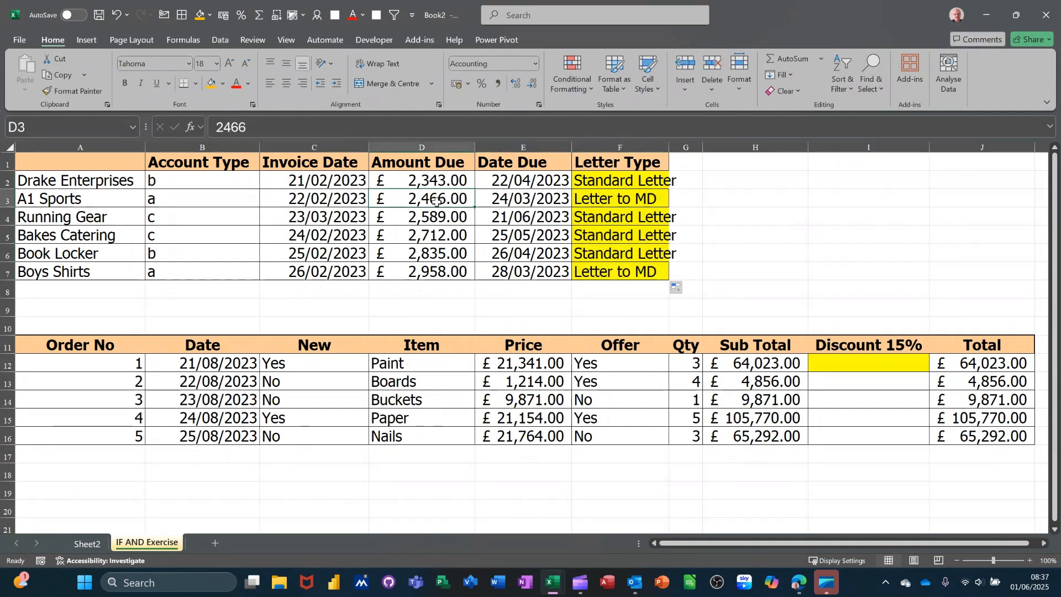
click(229, 203)
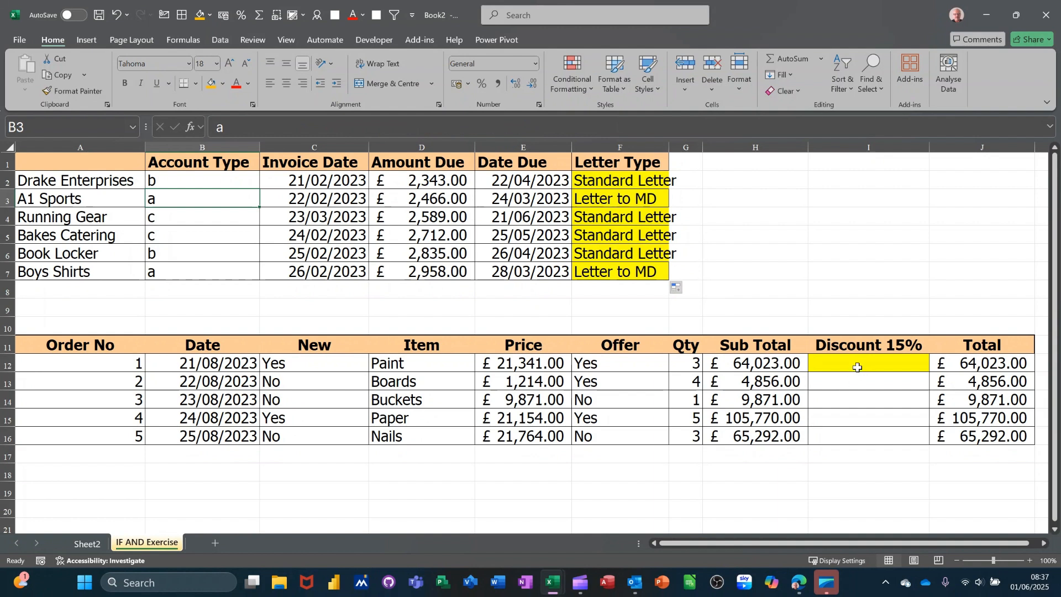
click(308, 362)
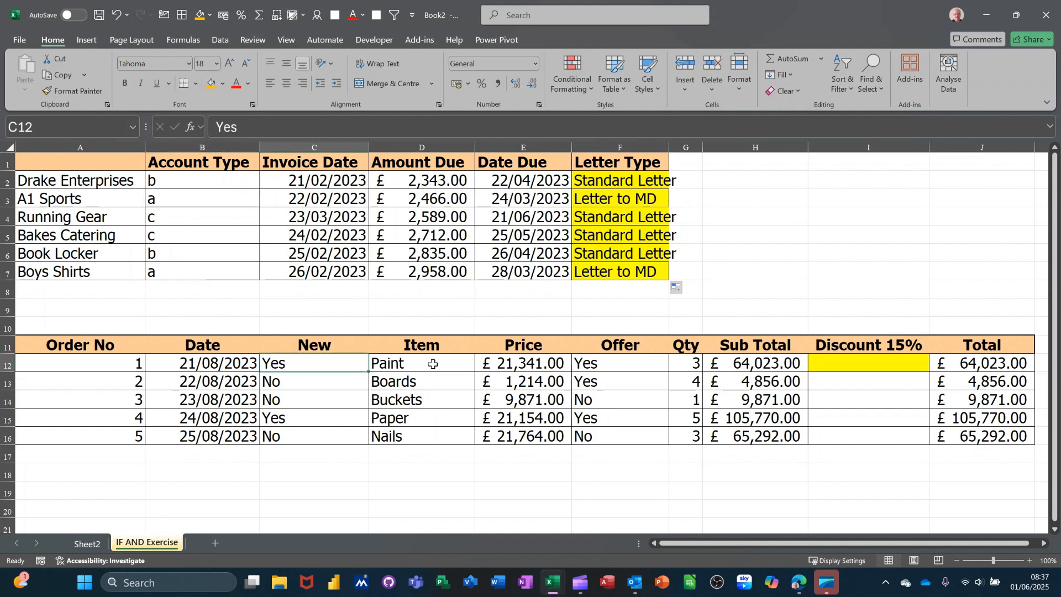
click(625, 367)
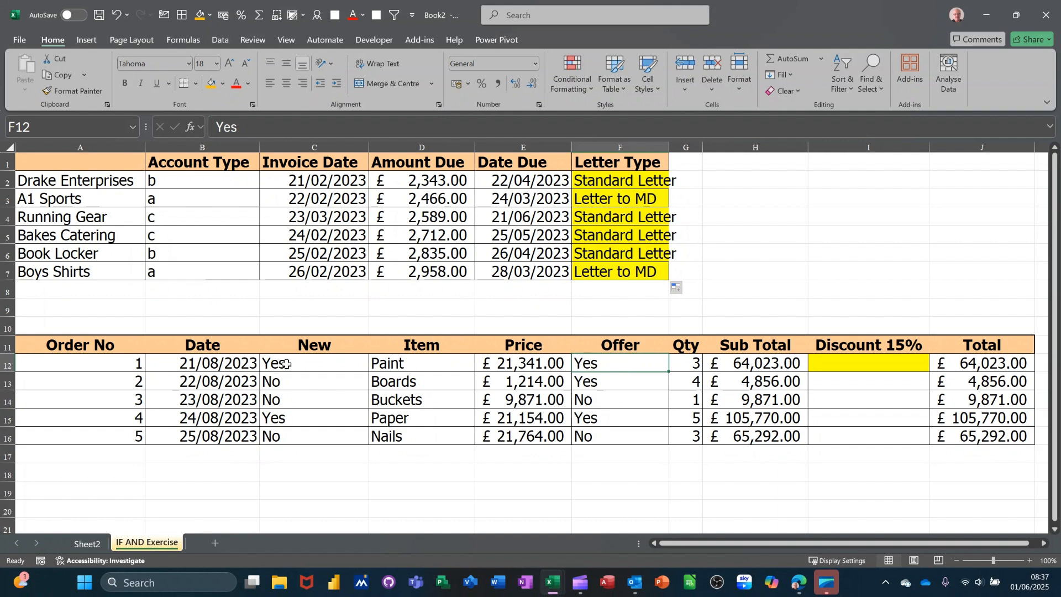
click(308, 367)
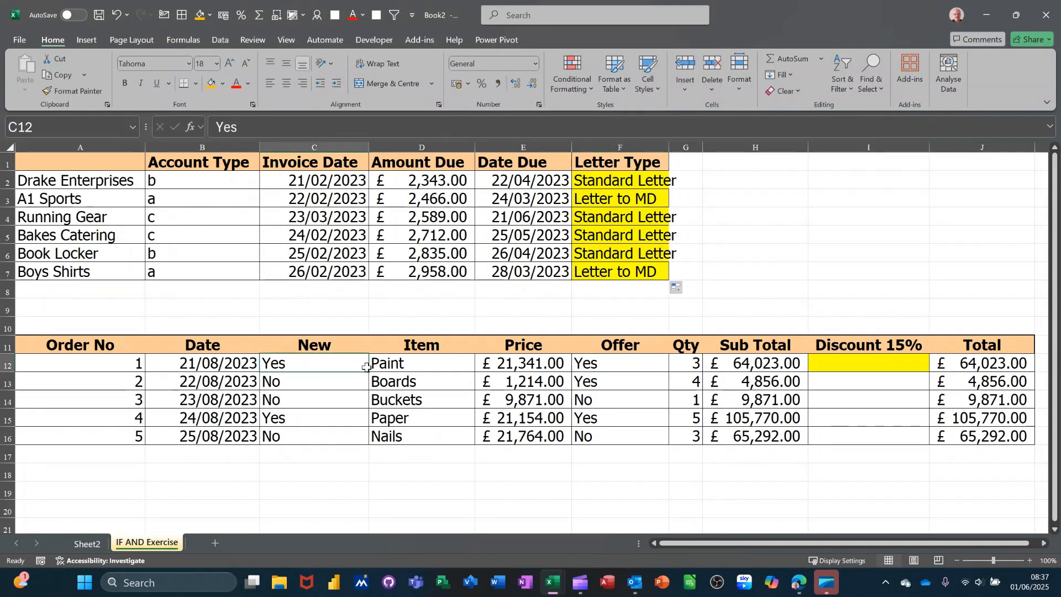
click(617, 371)
- In I12, start an IF formula whose OR test checks C12="yes" or F12="yes"
click(874, 364)
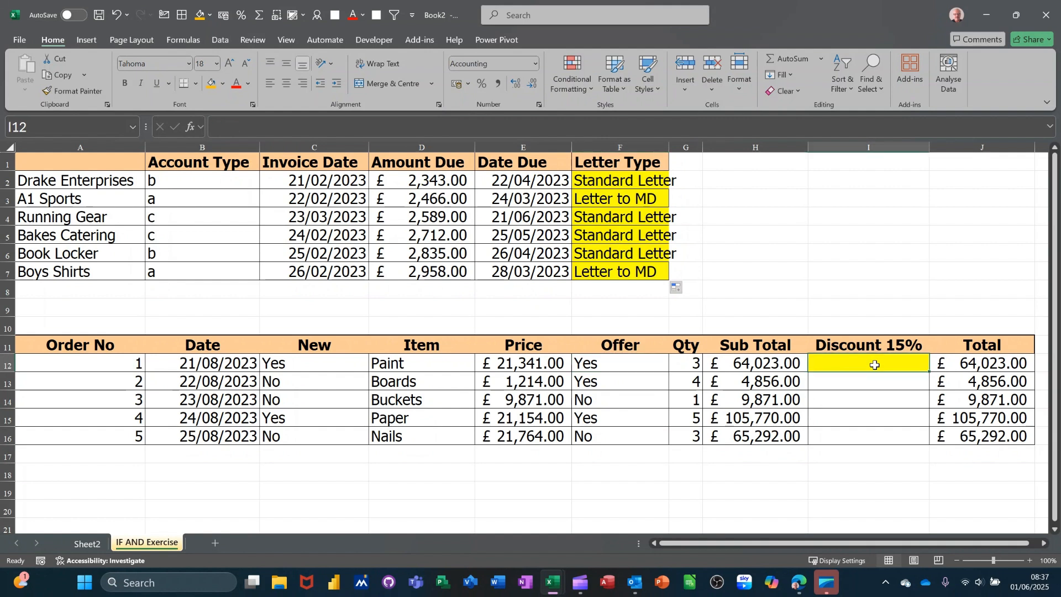
text(=if)
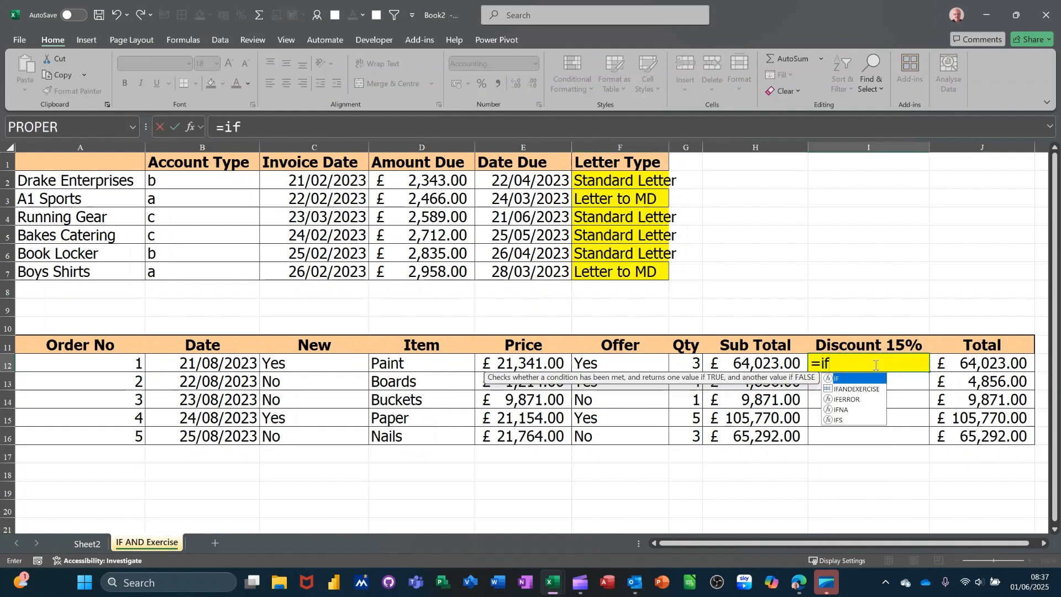
text((or()
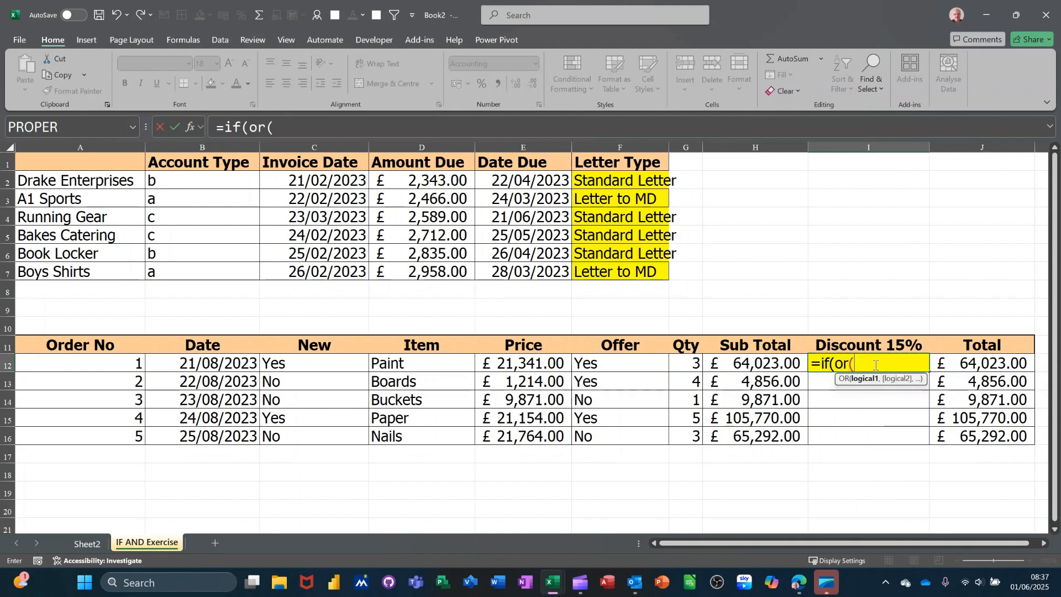
click(333, 364)
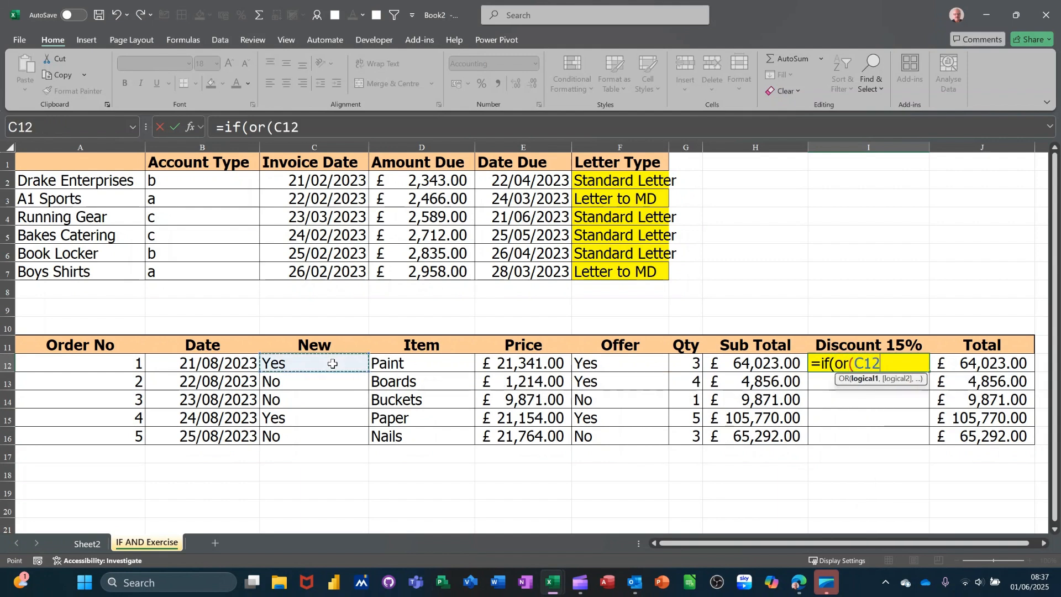
text(=)
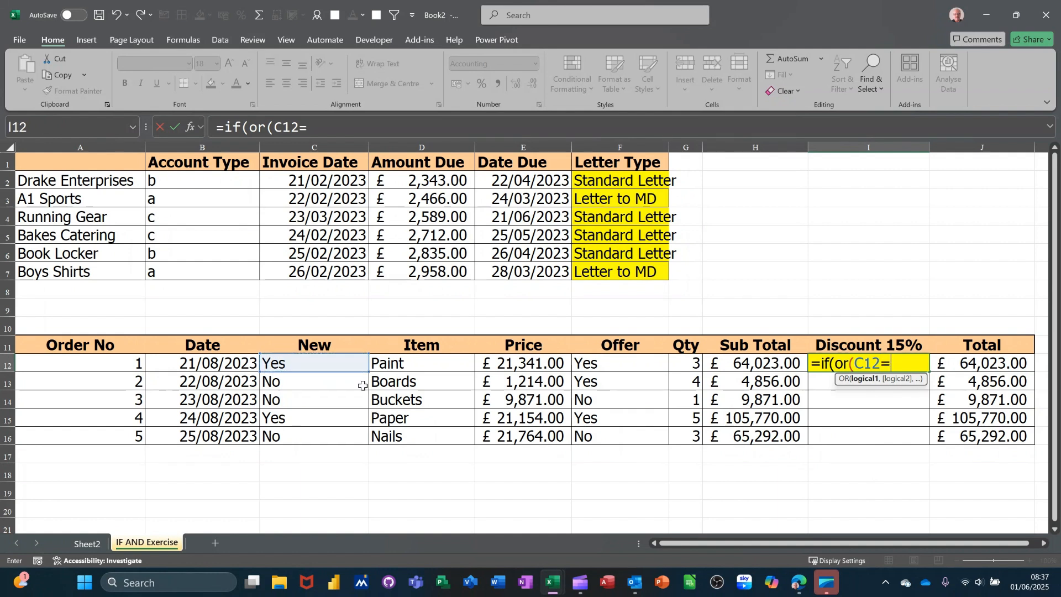
text("yes",)
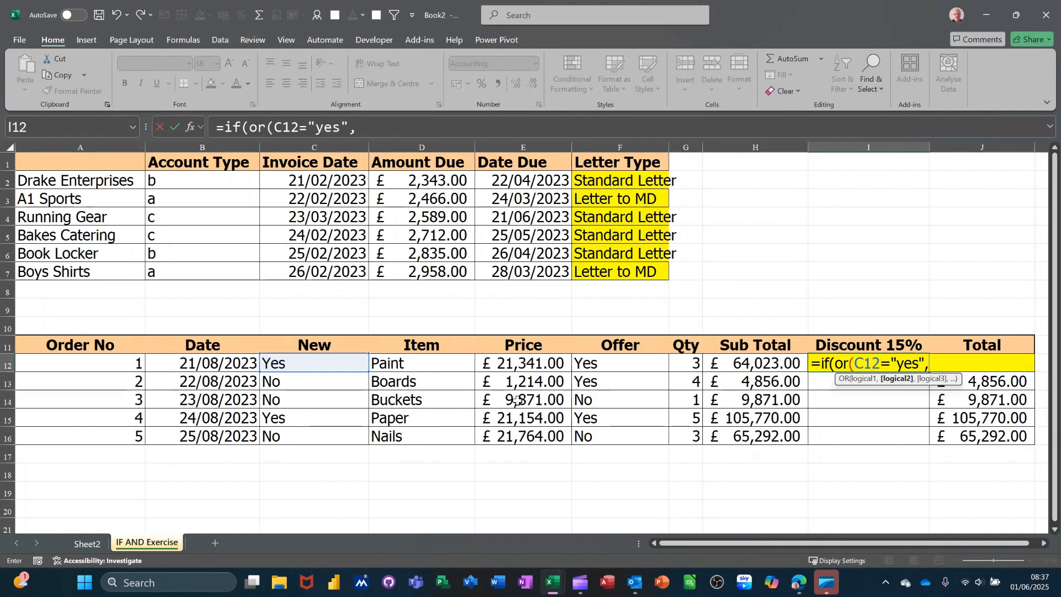
click(623, 365)
text(="yes)
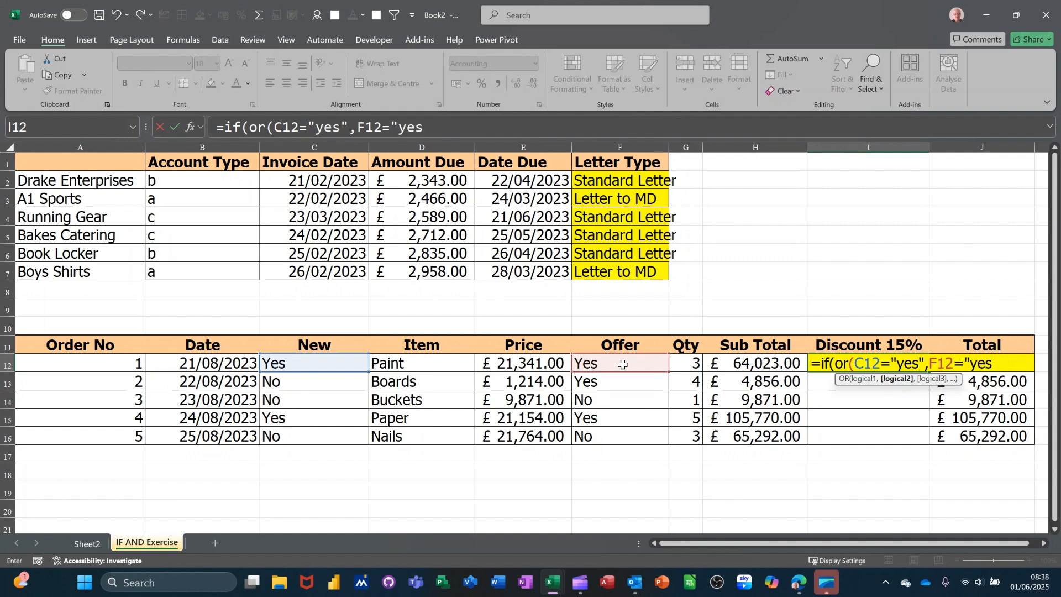
text("))
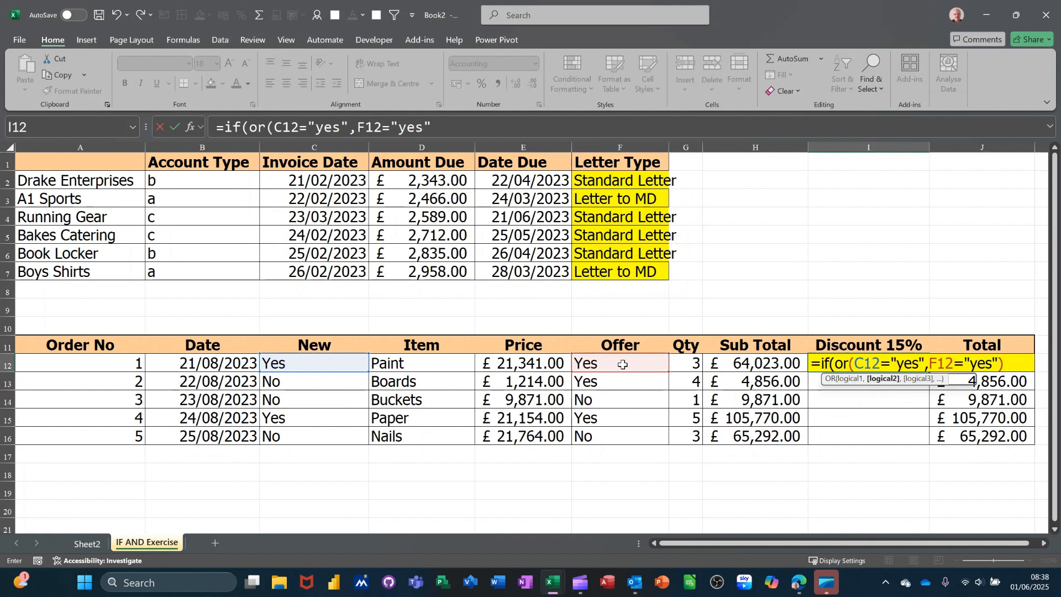
- Complete I12's formula with H12*15% if true and 0 if false, and copy it down to I16
text(,)
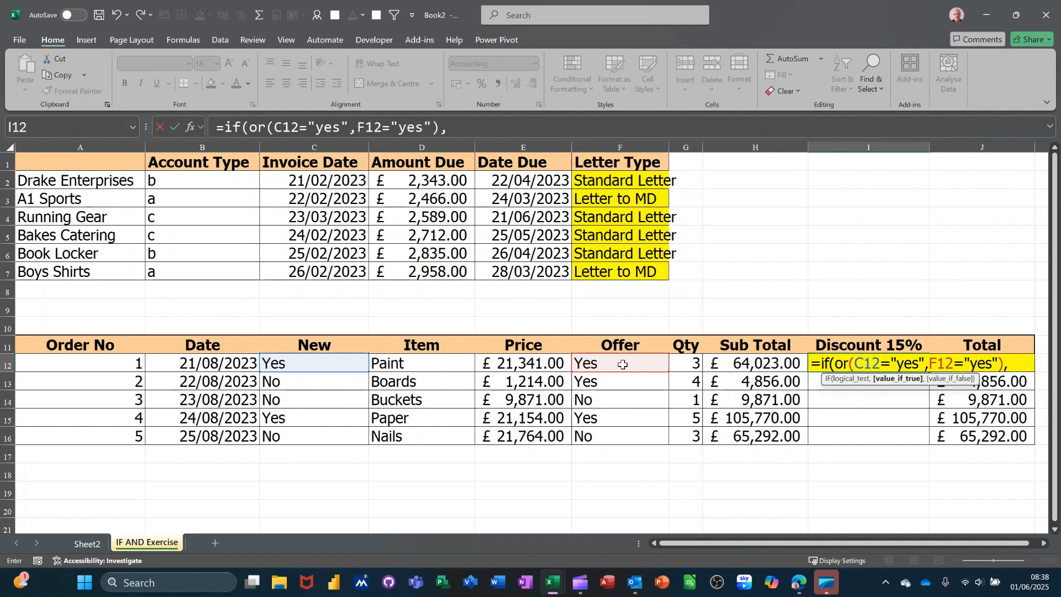
click(743, 362)
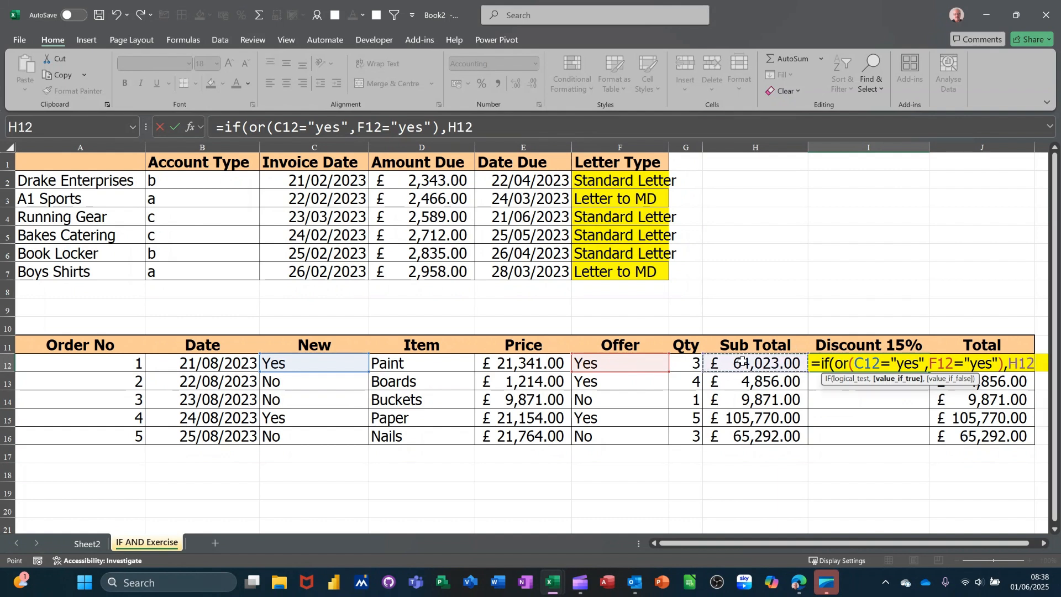
text(*15%)
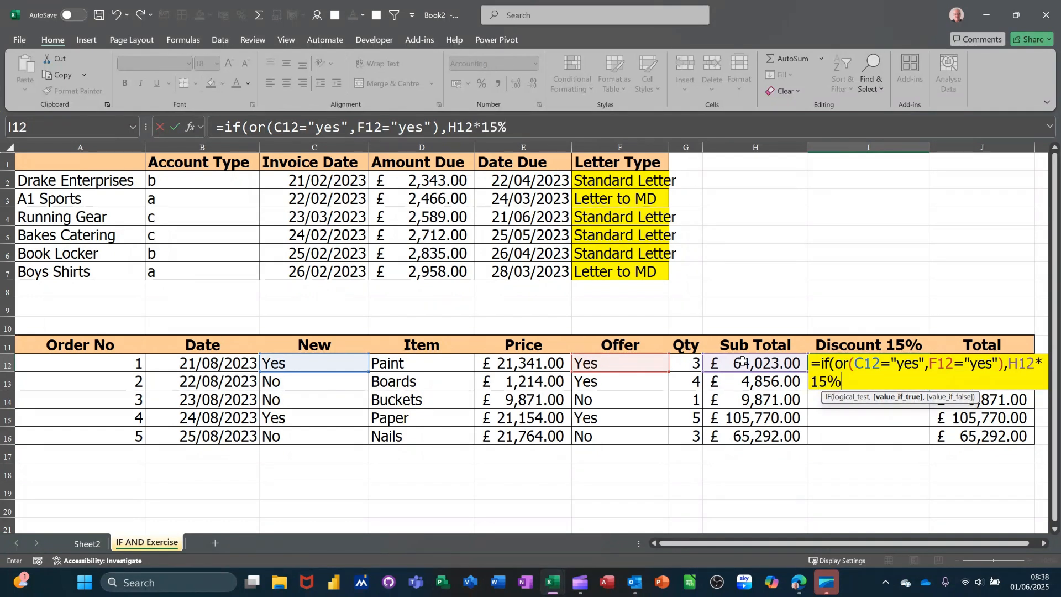
text(,0)
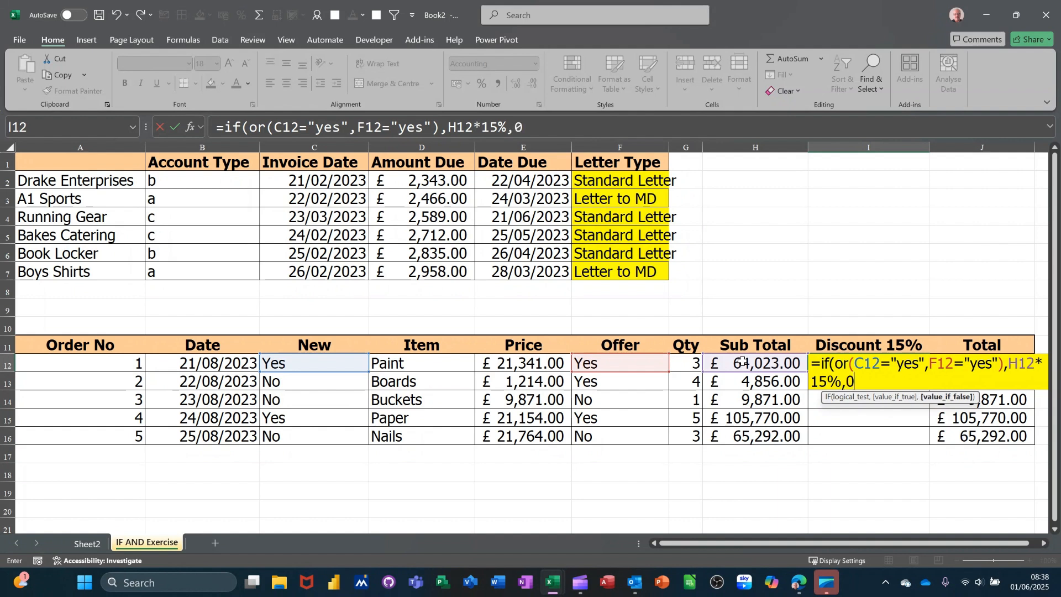
text())
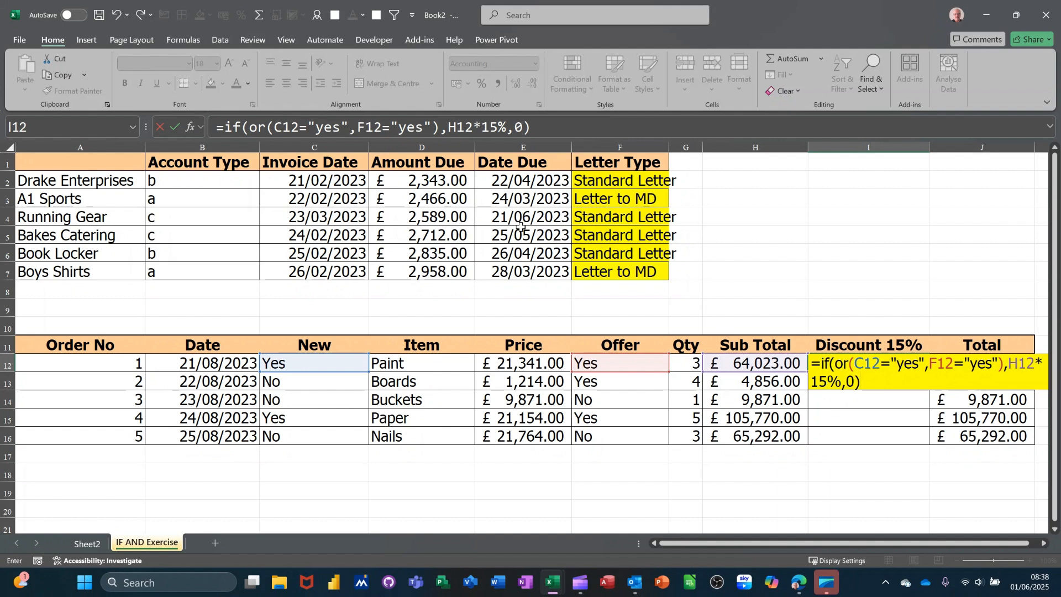
click(176, 127)
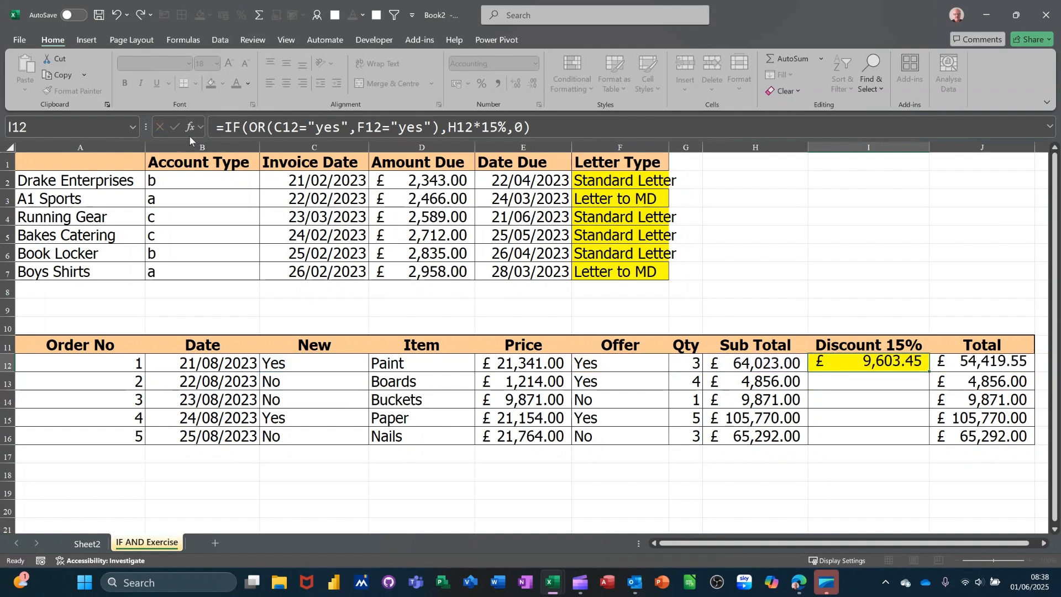
double_click(930, 372)
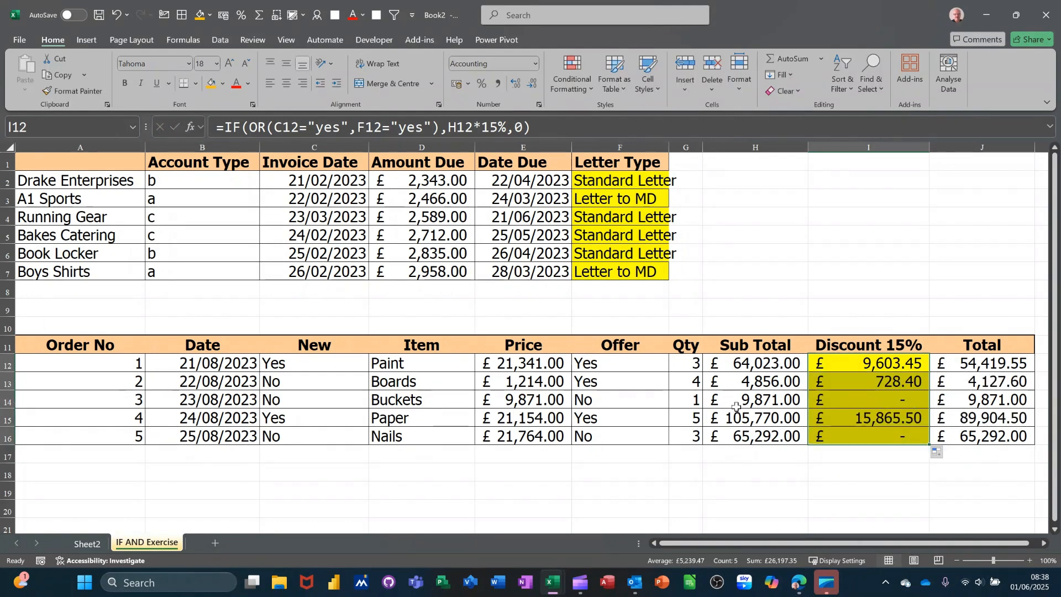
- Test the discount formula by setting the Offer value of the Buckets order to Yes
click(624, 399)
text(yes)
key(Return)
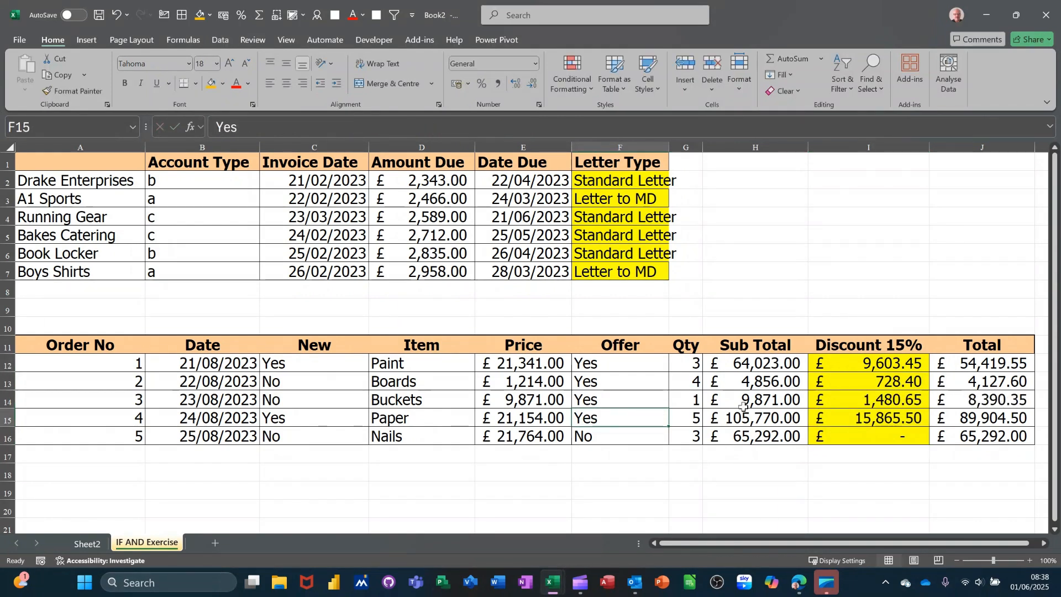